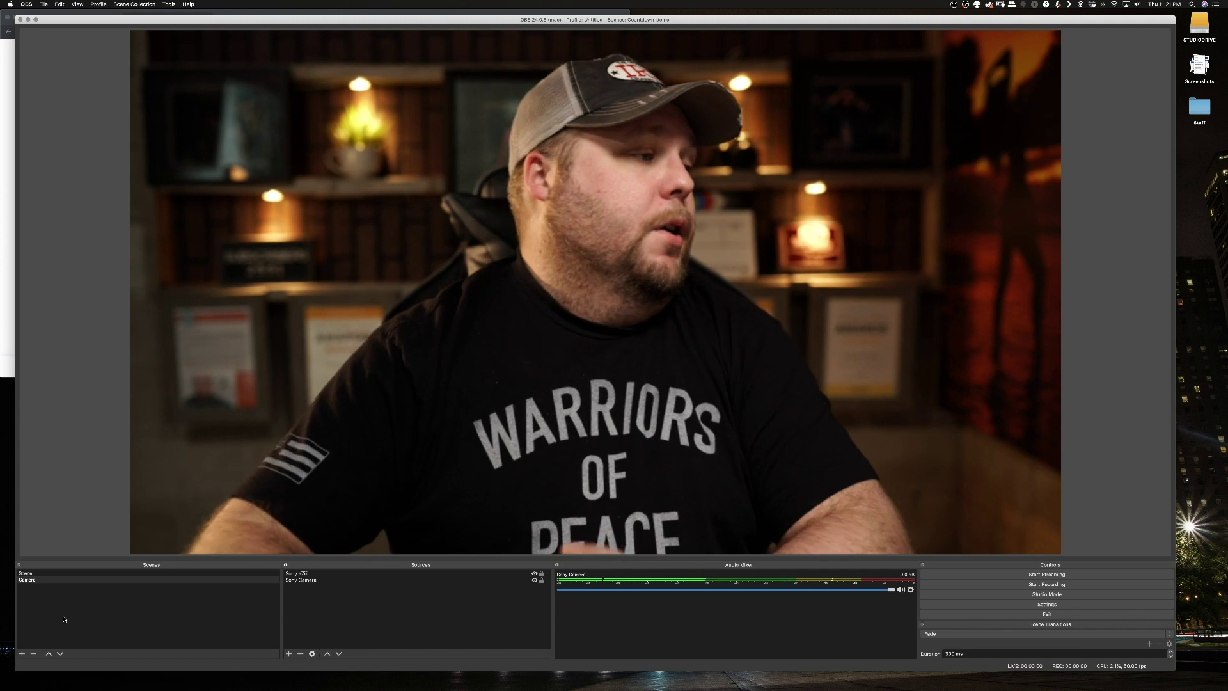
# Step: Create a new scene named "Countdown"
pyautogui.click(51, 625)
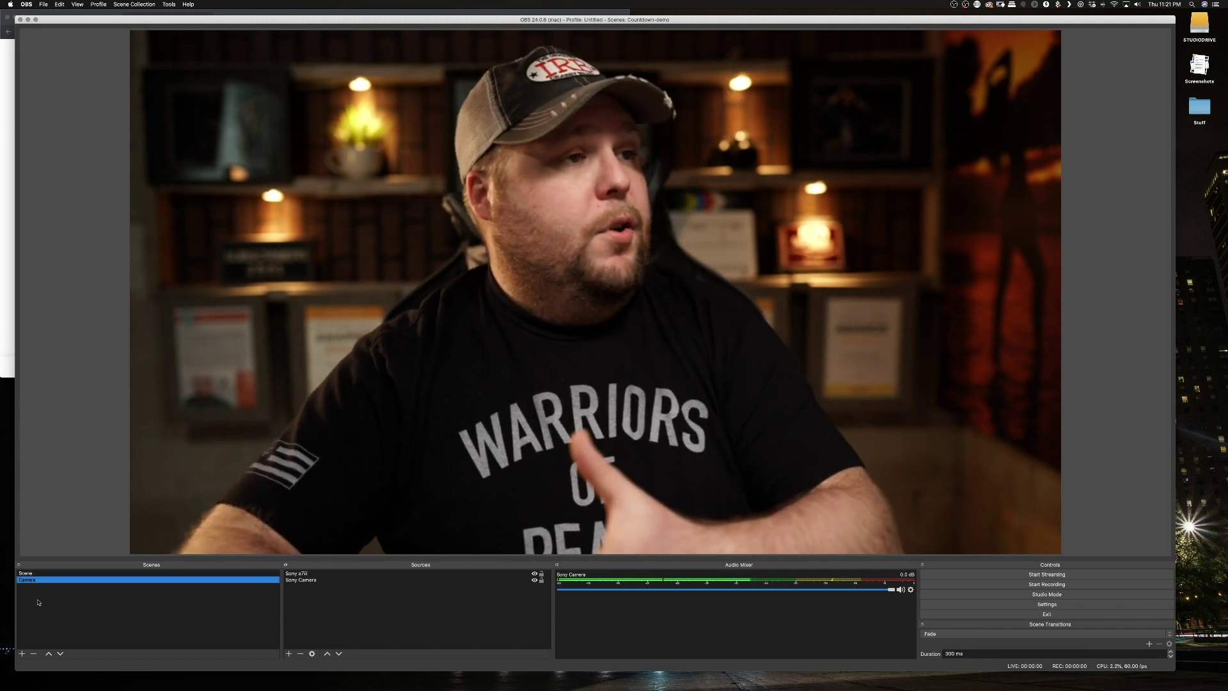
pyautogui.click(23, 654)
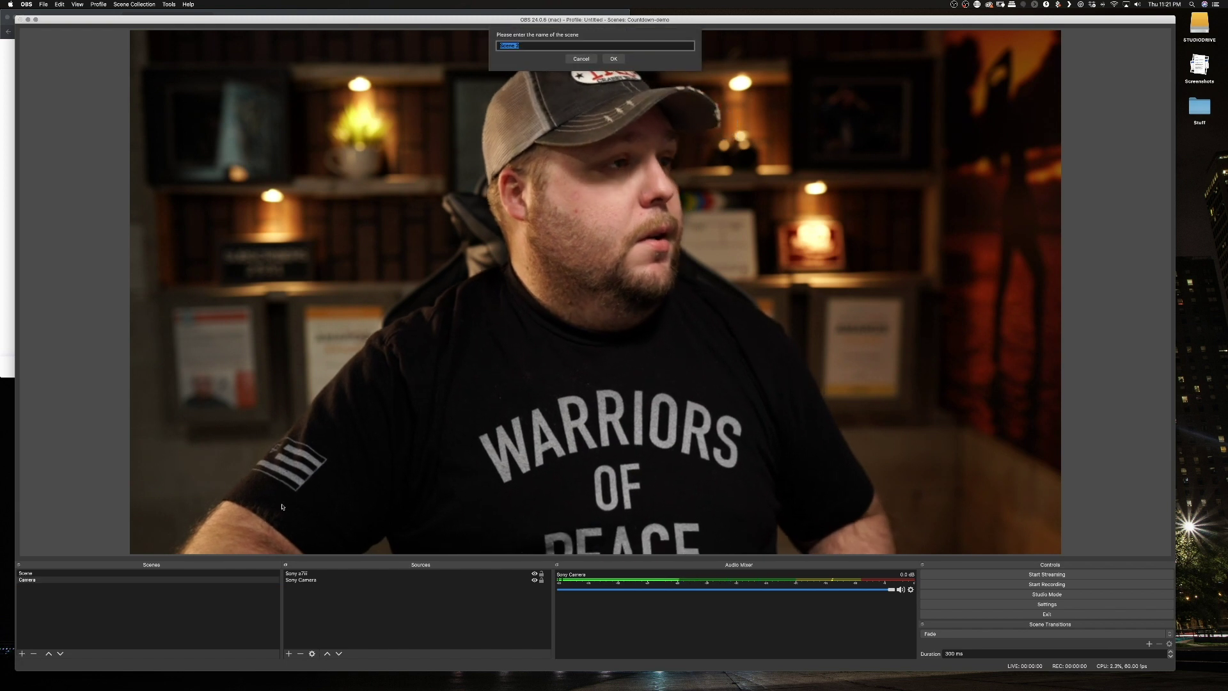
pyautogui.write('Countdown')
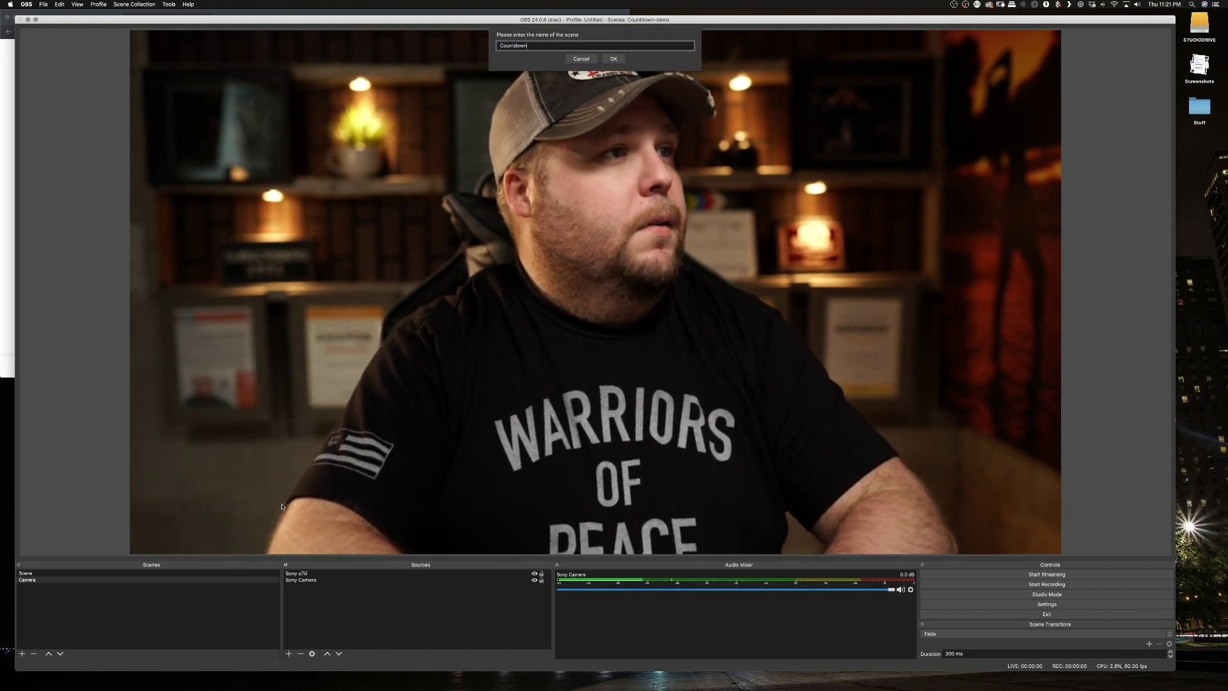
pyautogui.press('Return')
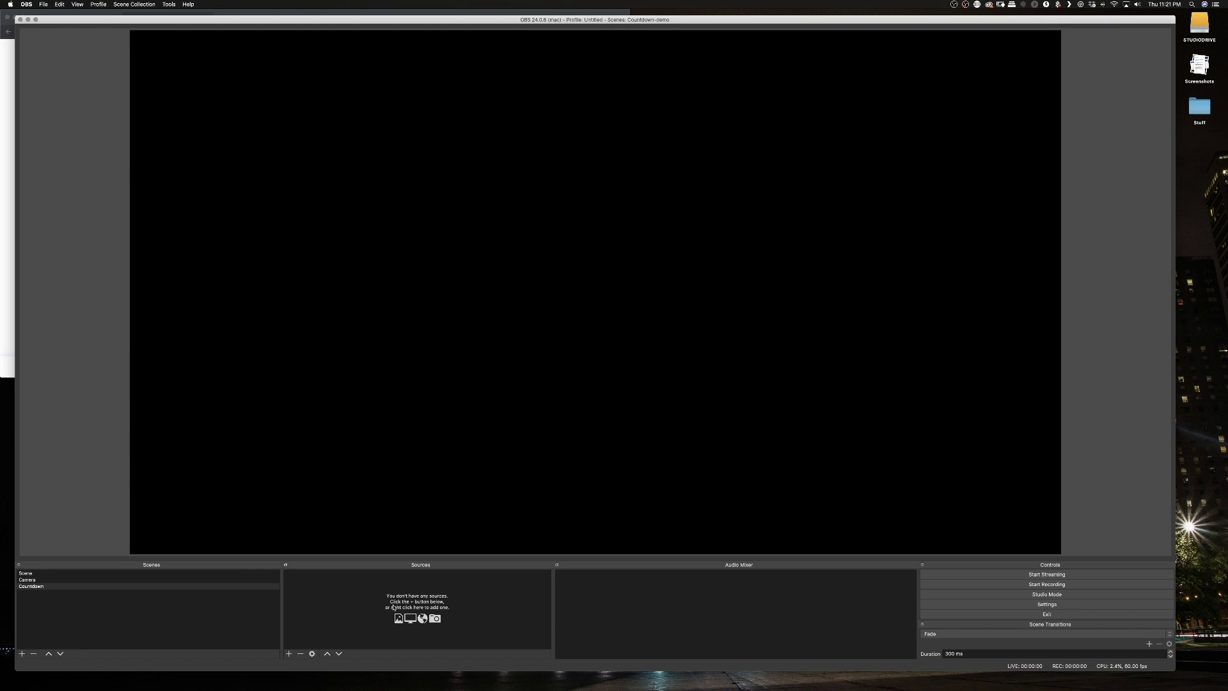
# Step: Add a new Image source named "Background" to the Countdown scene
pyautogui.click(289, 655)
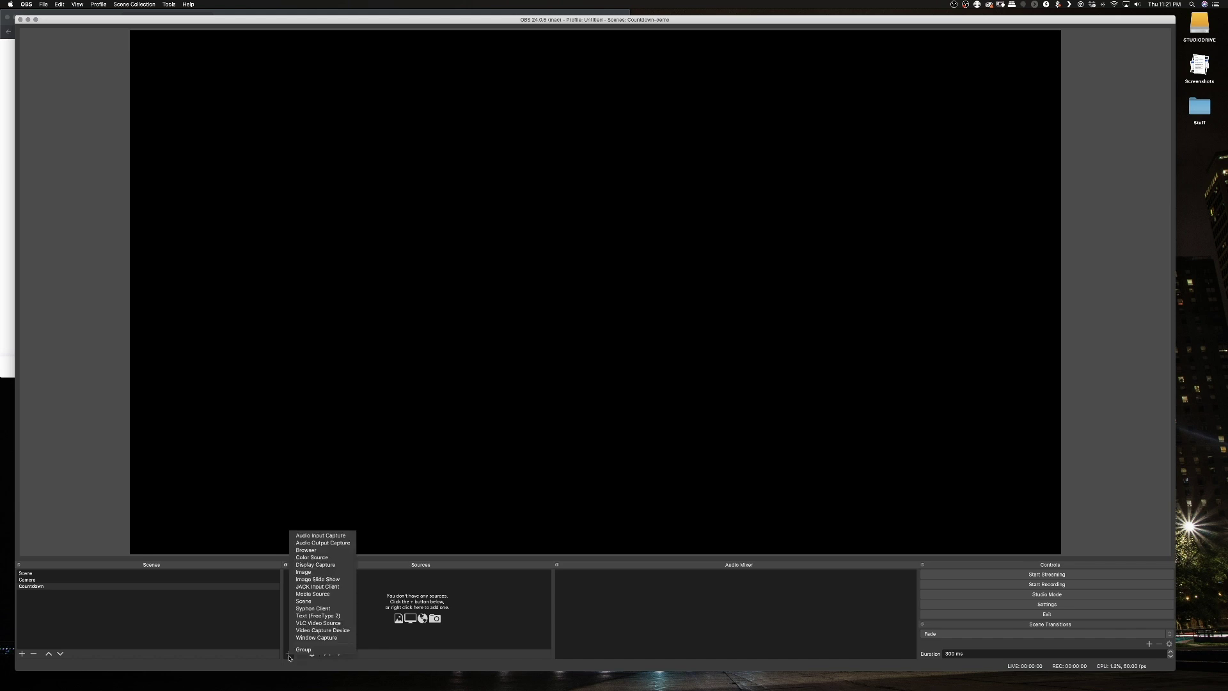
pyautogui.click(308, 573)
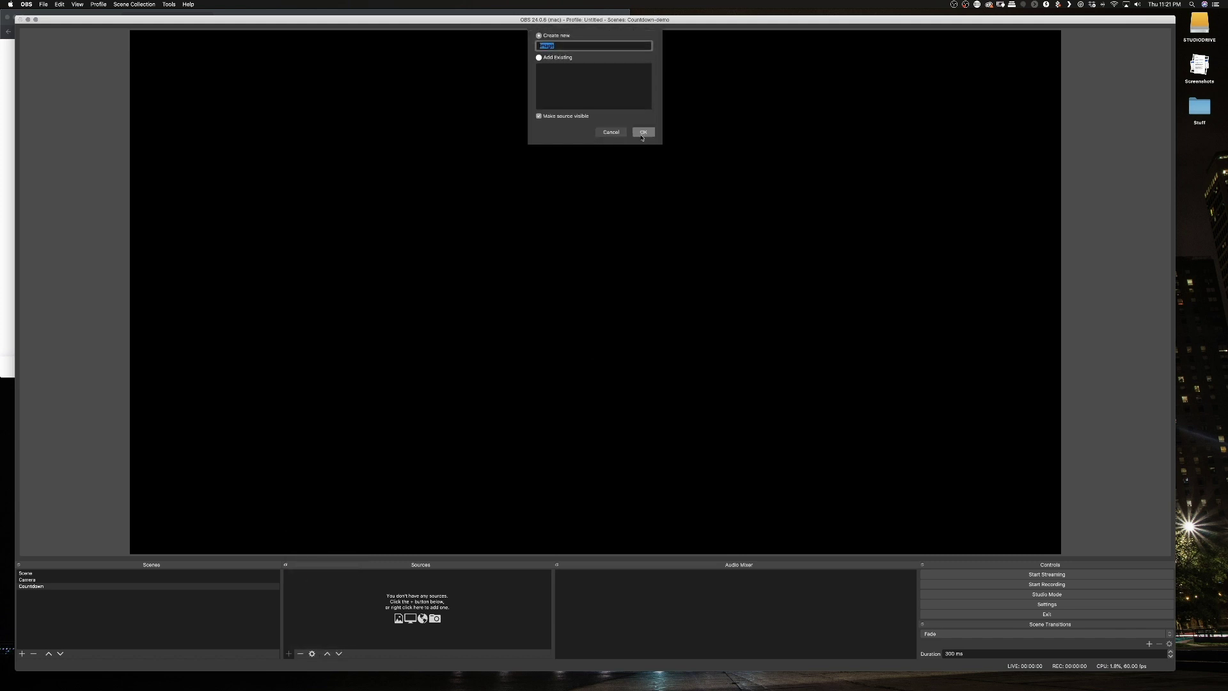
pyautogui.write('Background')
pyautogui.click(642, 132)
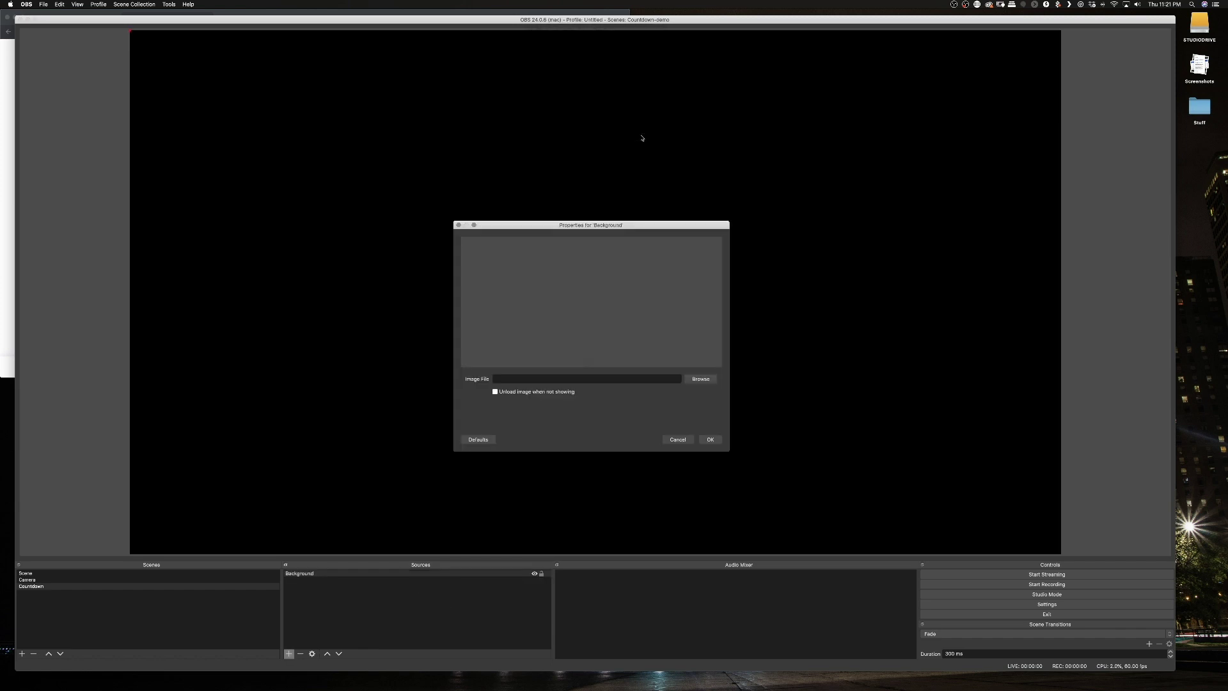
# Step: Load the portrait JPG from the recent Samples folder as the Background source's image file and accept the properties
pyautogui.click(706, 379)
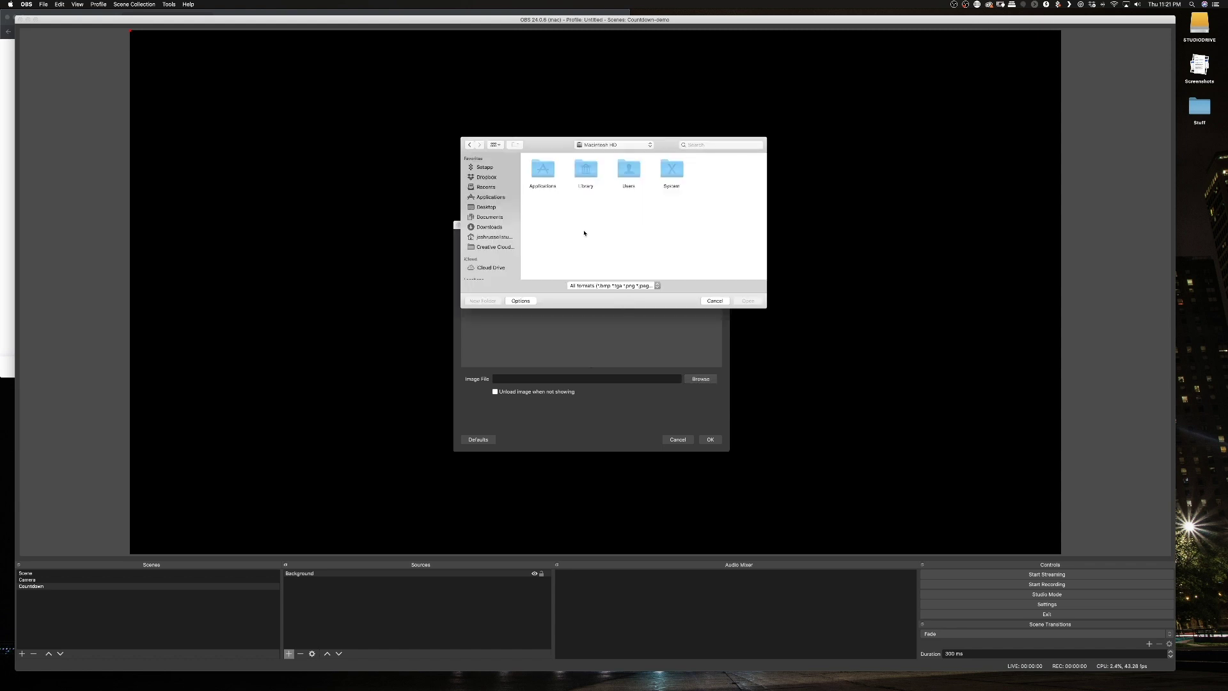
pyautogui.click(596, 144)
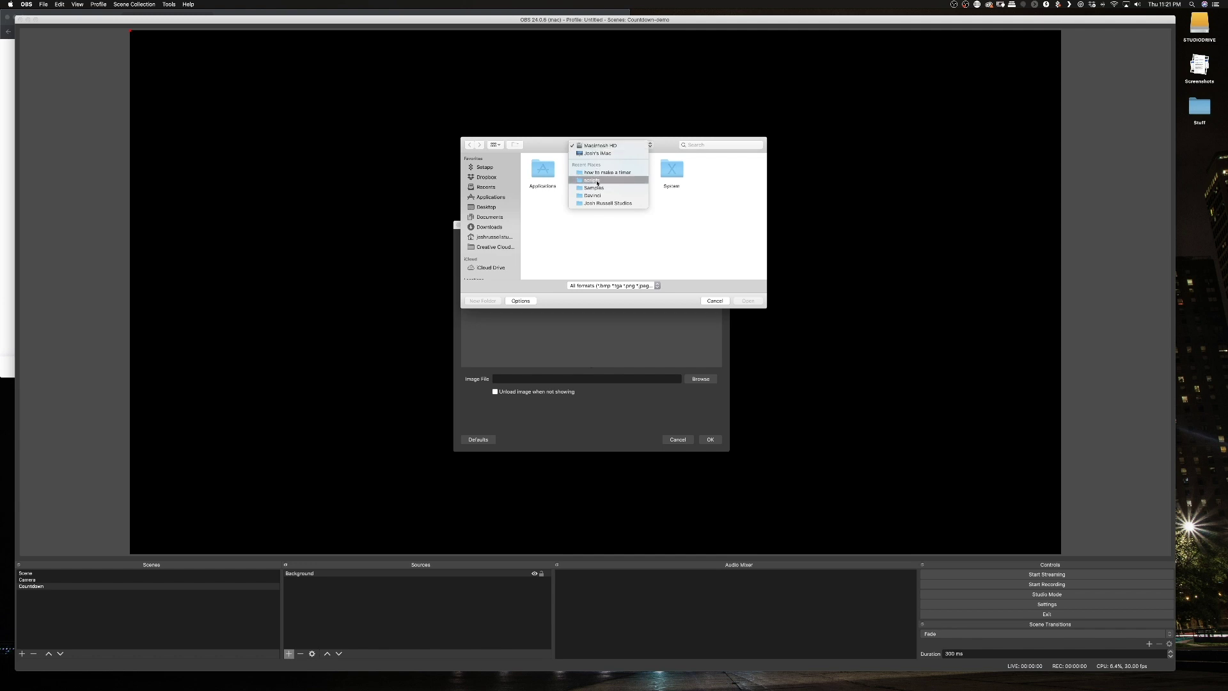
pyautogui.click(594, 187)
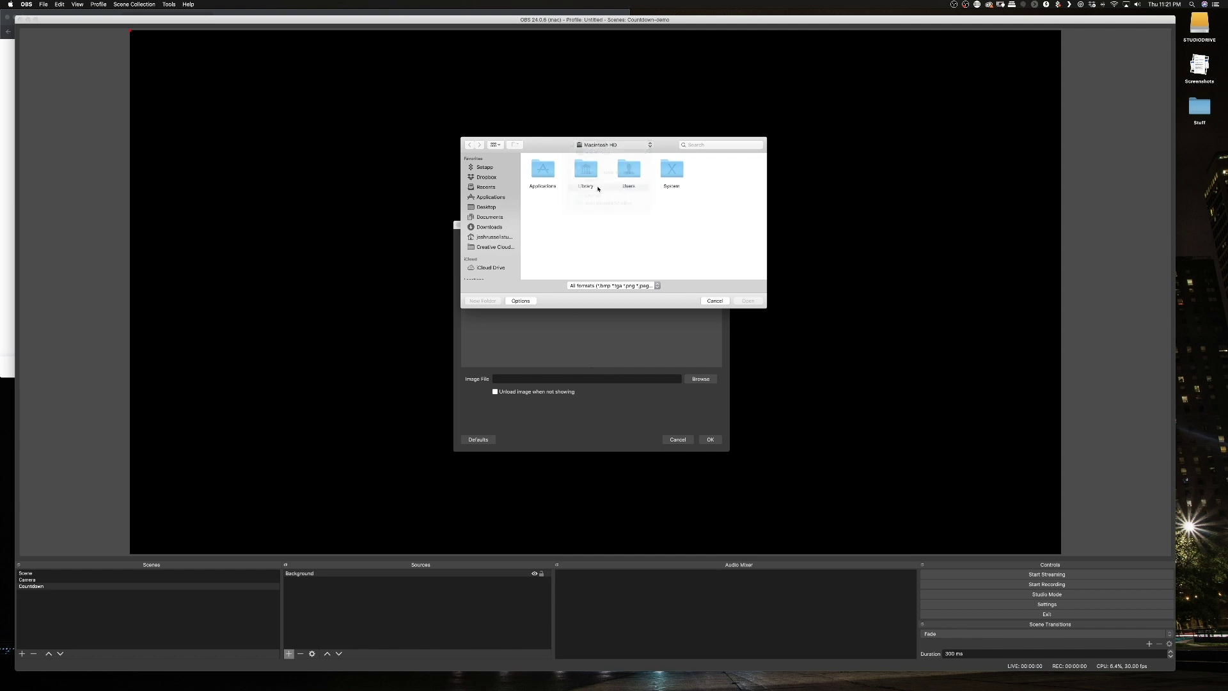
pyautogui.doubleClick(544, 168)
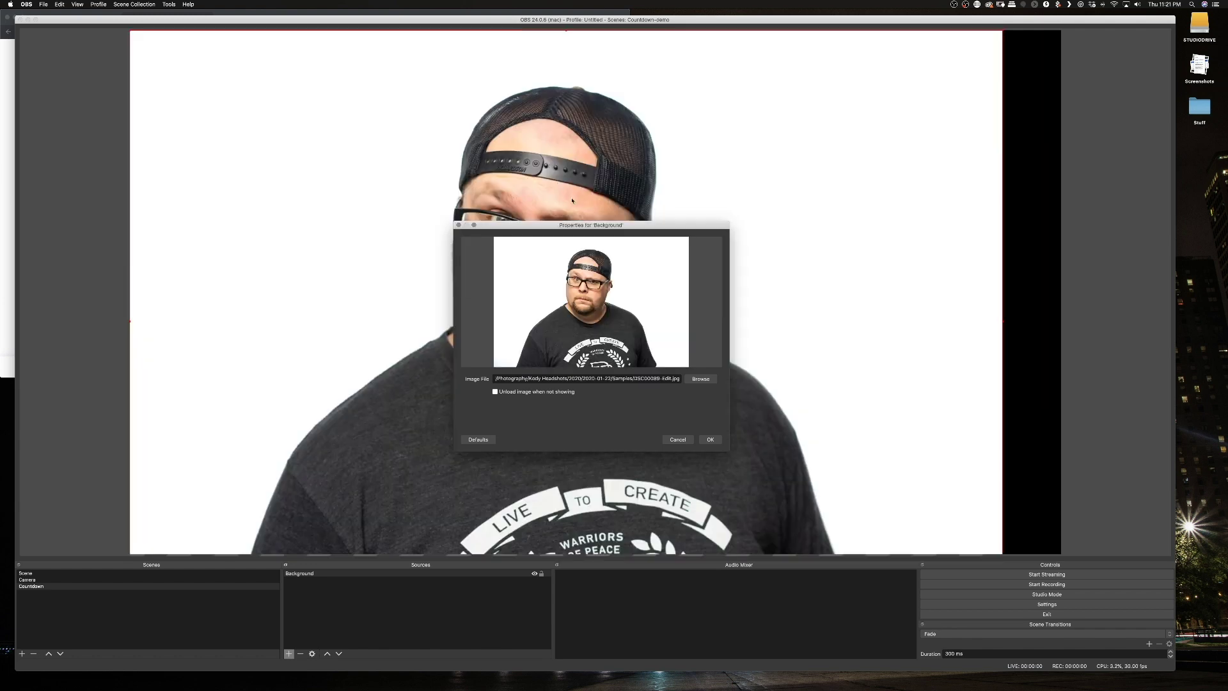
pyautogui.click(710, 439)
# Step: Reposition and enlarge the background photo so it fills the whole canvas, and lock the Background source
pyautogui.moveTo(674, 260); pyautogui.dragTo(650, 317)
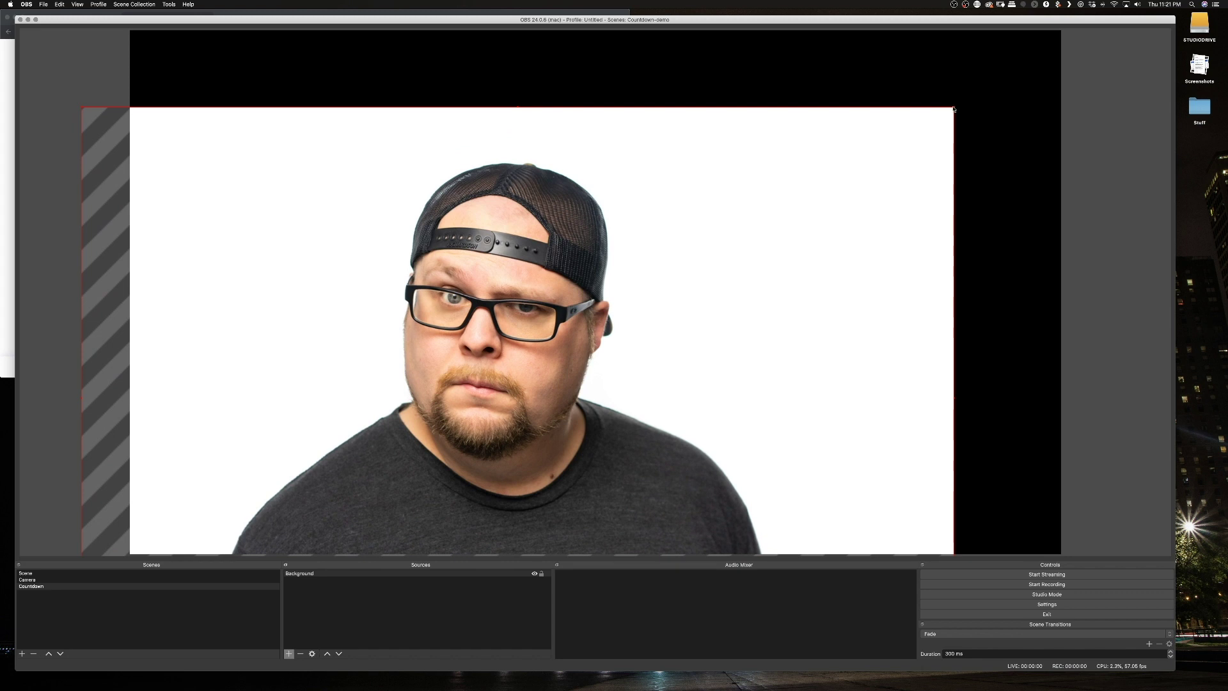
pyautogui.moveTo(954, 110); pyautogui.dragTo(1073, 27)
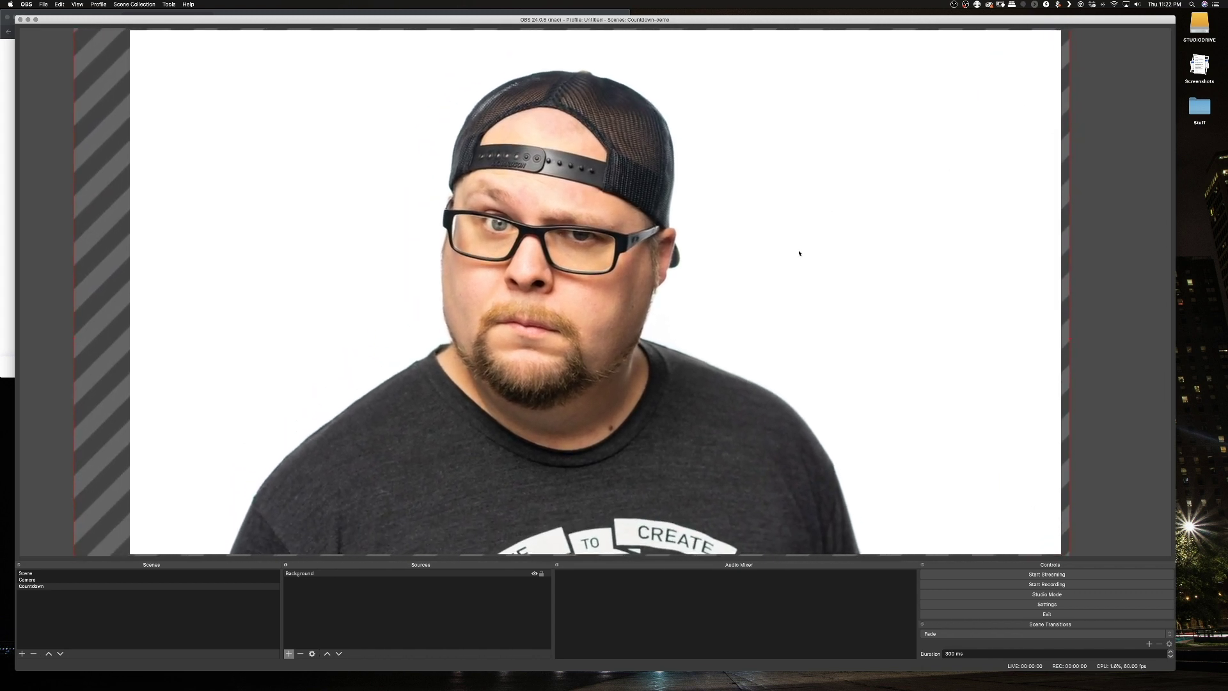
pyautogui.click(541, 574)
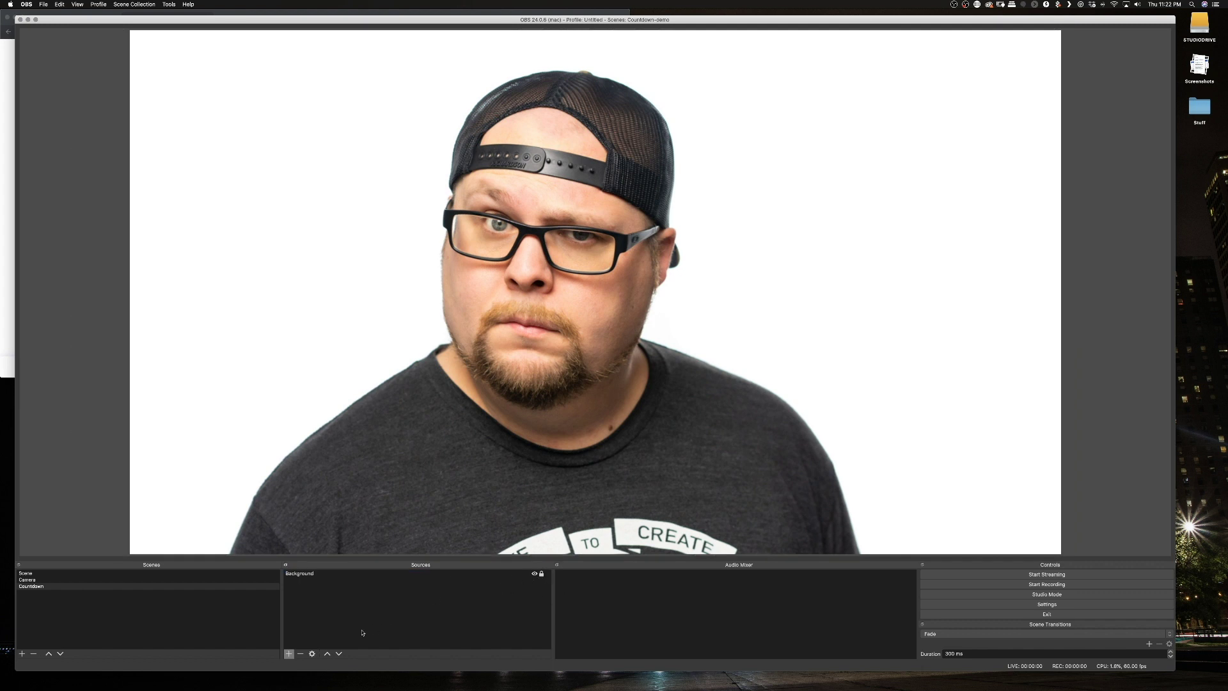
# Step: Add a new Text (FreeType 2) source named "stream starting" to the Countdown scene
pyautogui.click(289, 653)
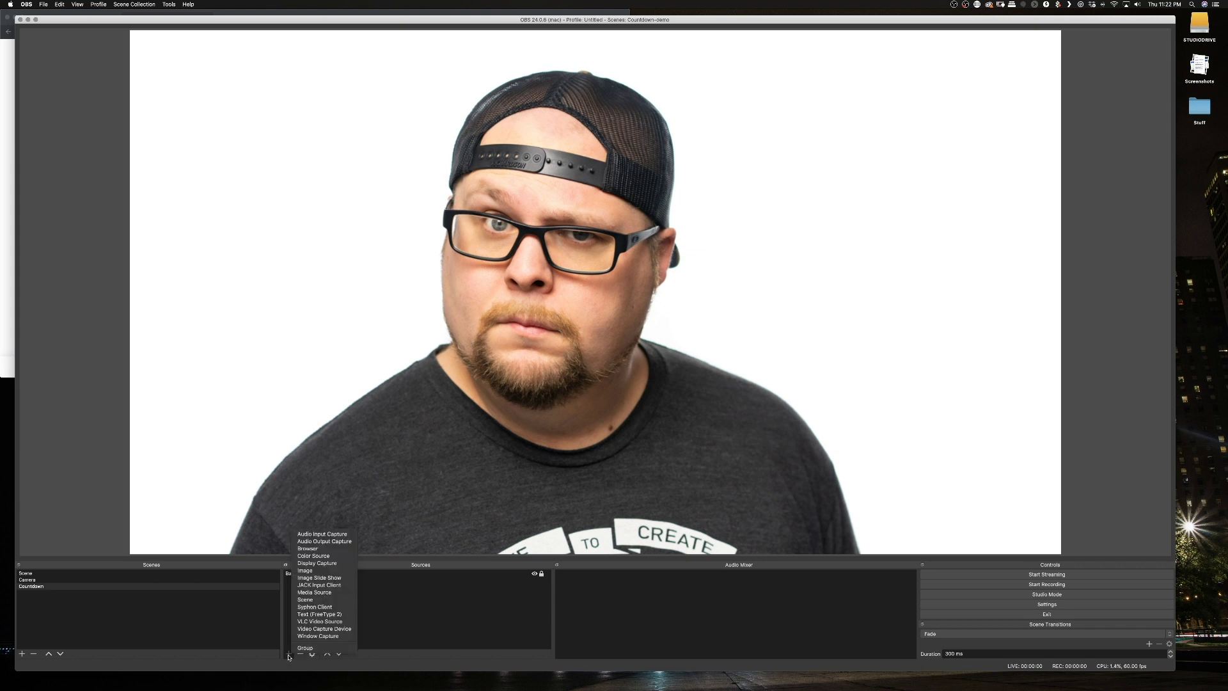
pyautogui.click(308, 614)
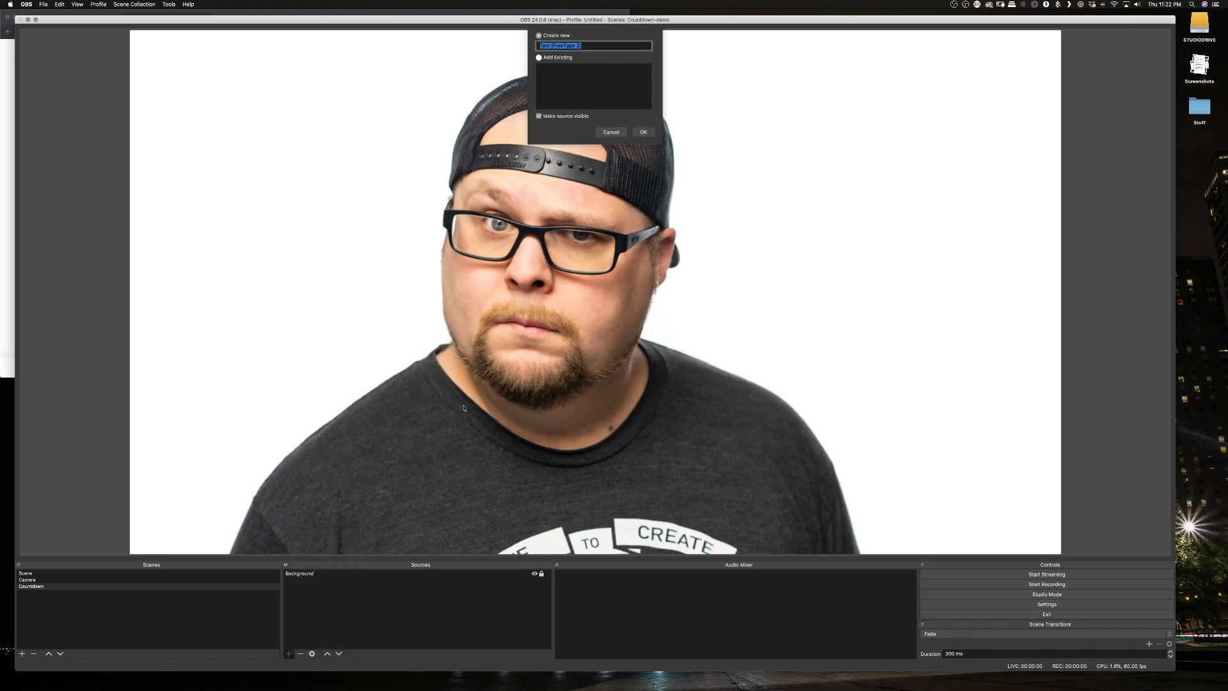
pyautogui.write('stream starting')
pyautogui.press('Return')
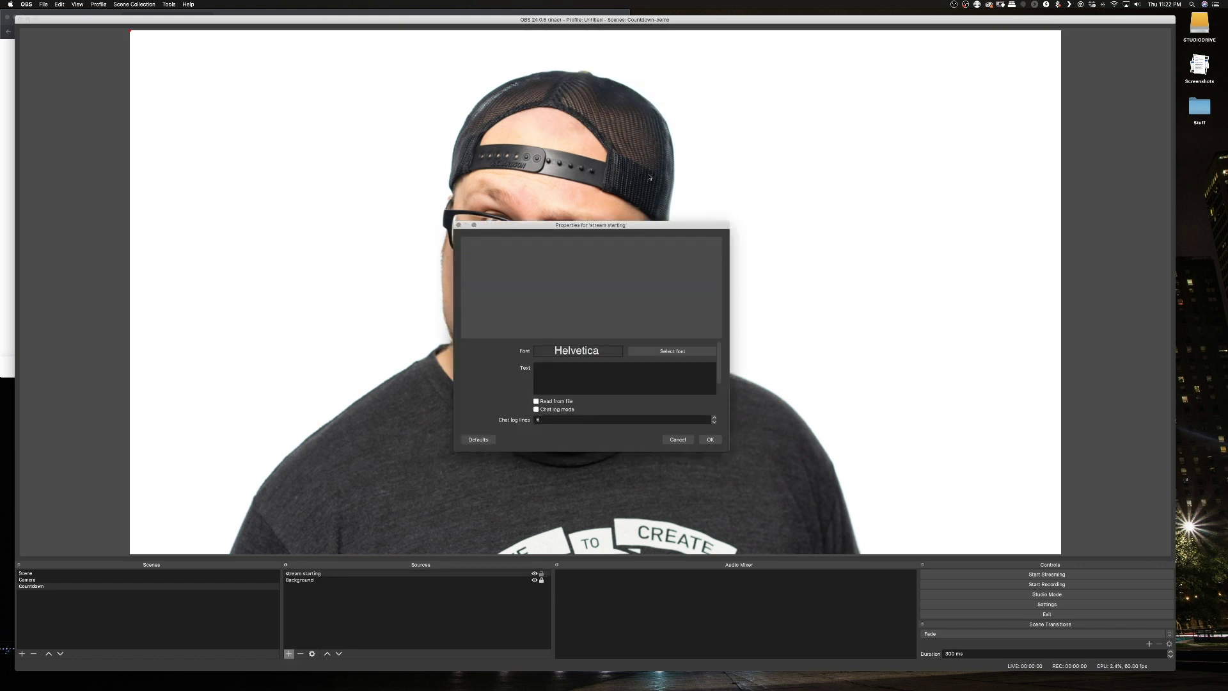
# Step: Enter "Stream starting in..." as the text of the stream starting source
pyautogui.click(646, 370)
pyautogui.write('Stream')
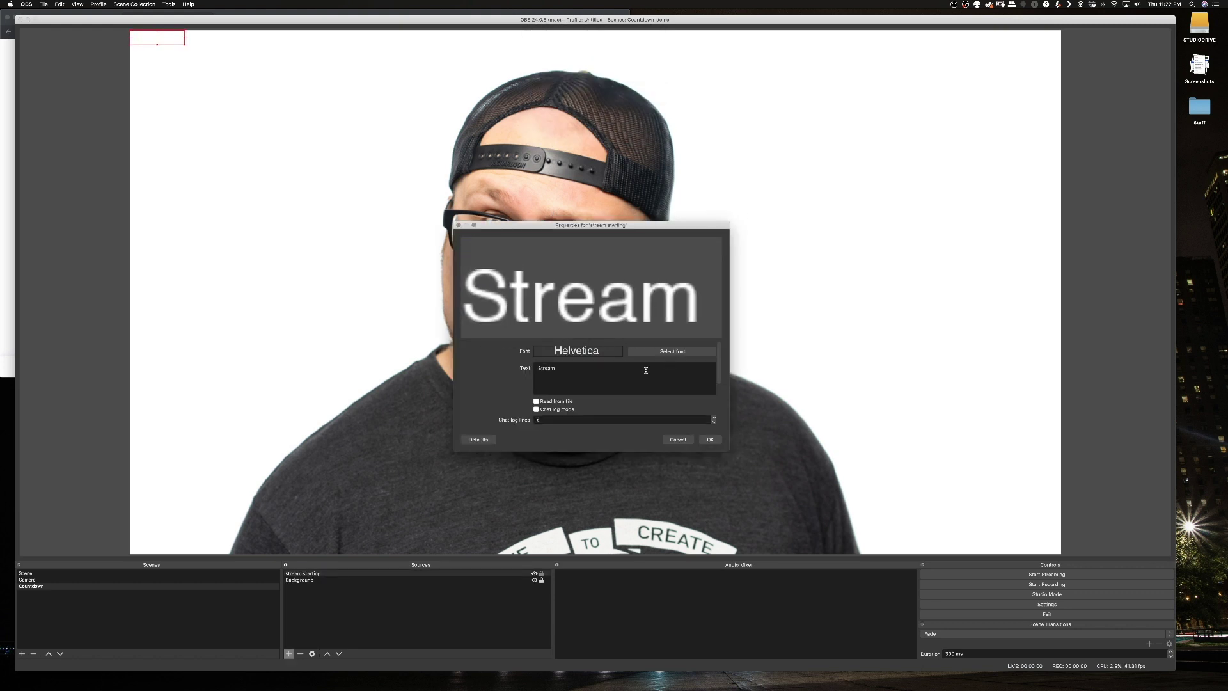
pyautogui.write(' starting in...')
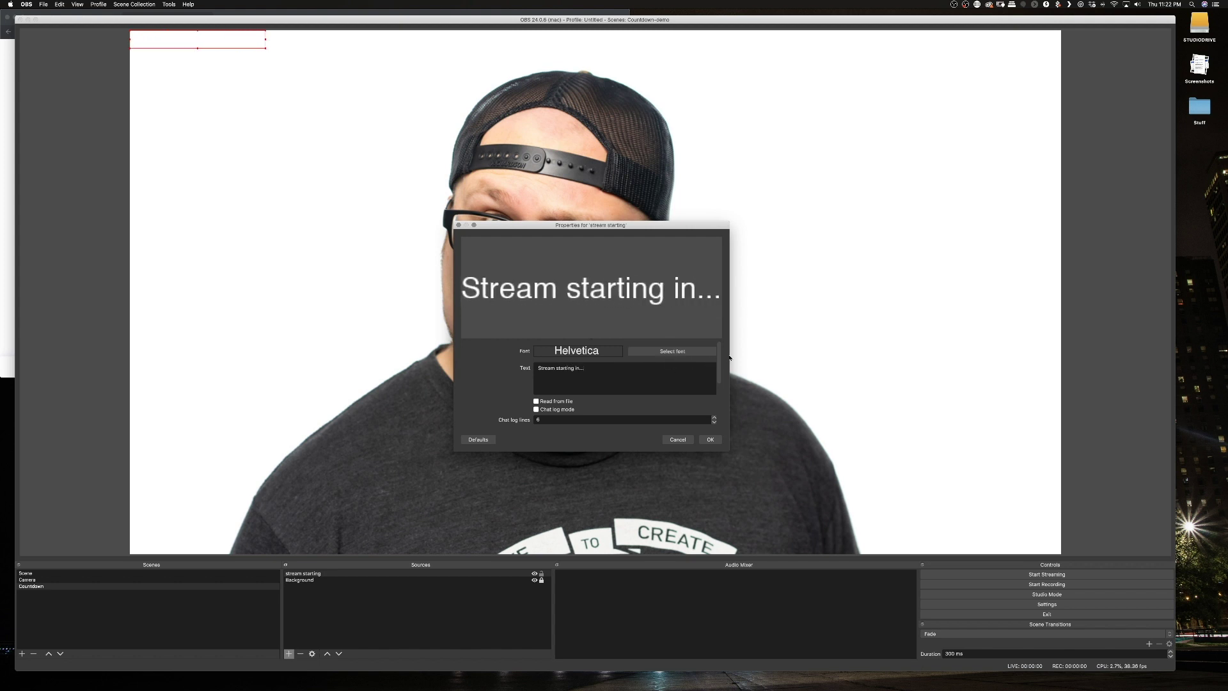
# Step: Set the text's Color 1 to green #00aa00 and Color 2 to dark green #005500
pyautogui.scroll(-5, 718, 357)
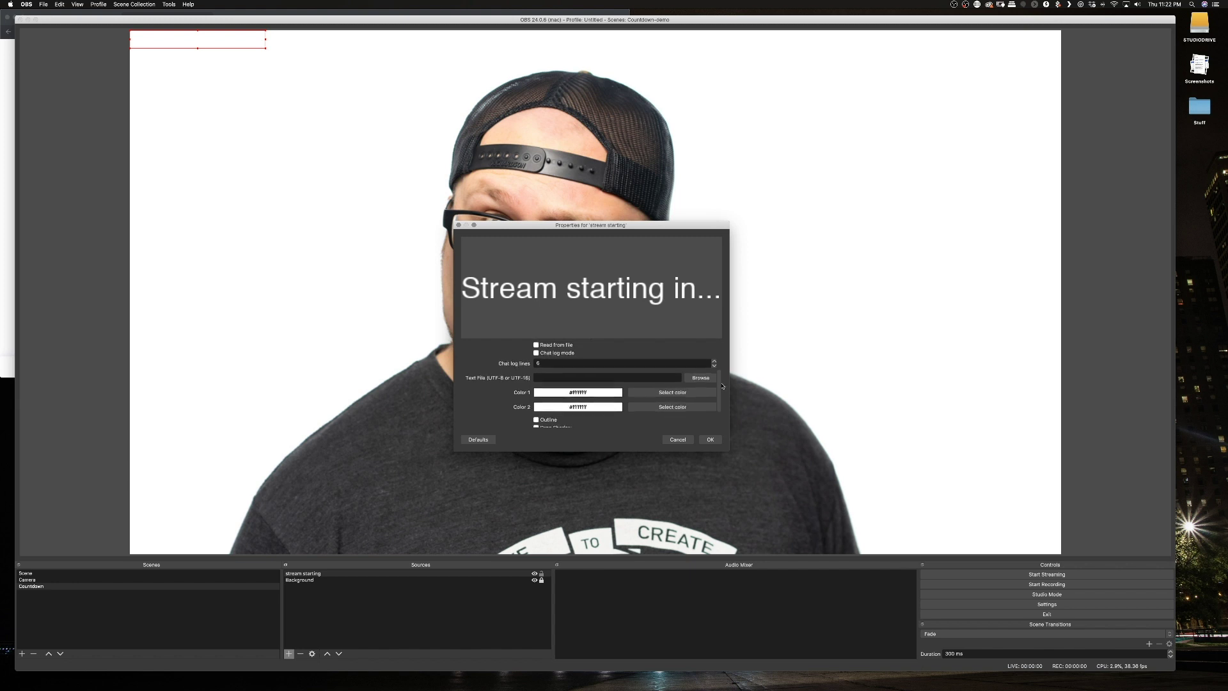
pyautogui.click(690, 385)
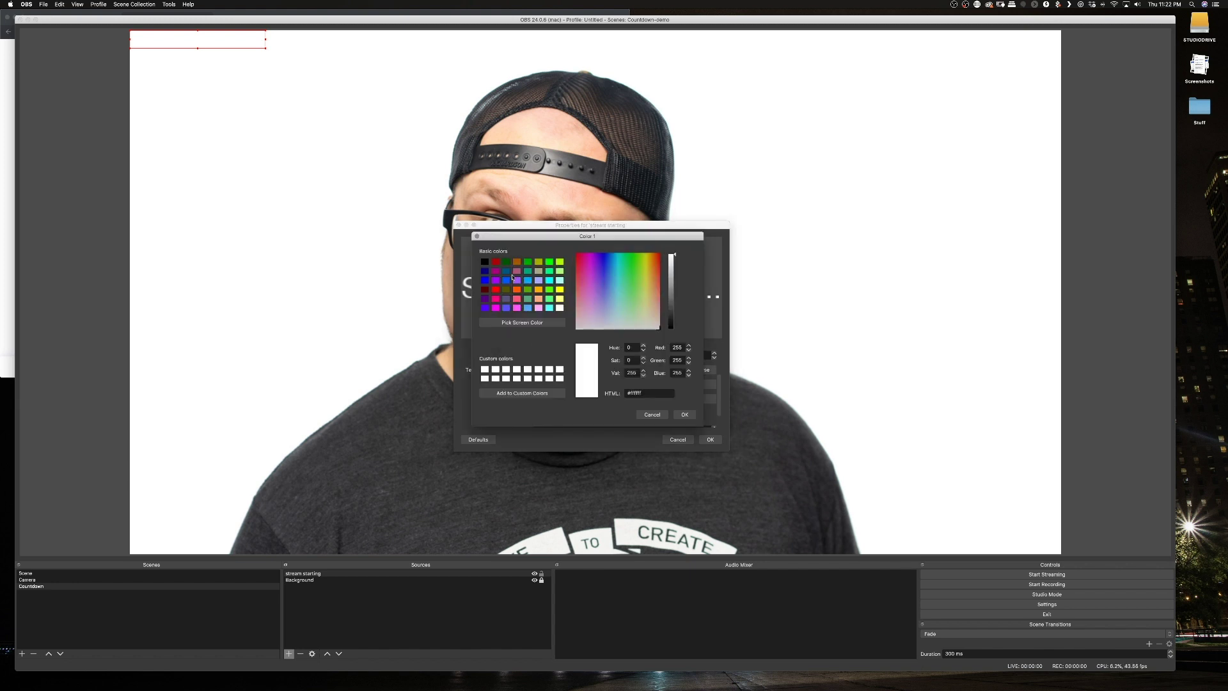
pyautogui.click(528, 262)
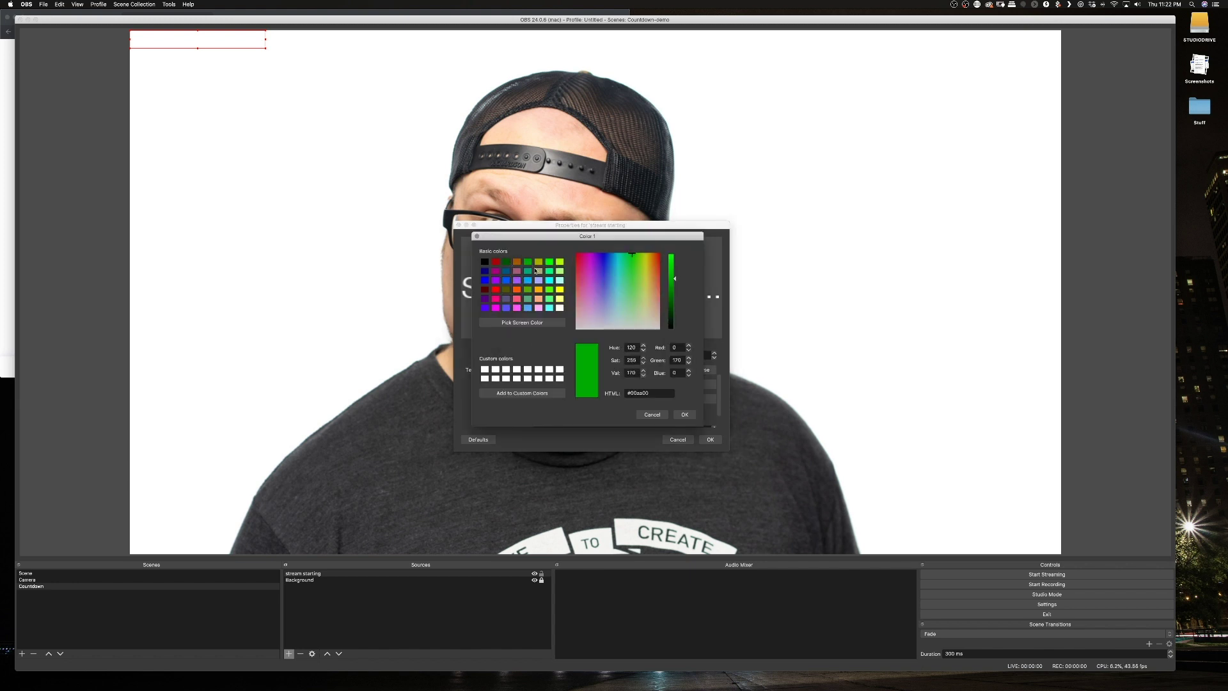
pyautogui.click(686, 415)
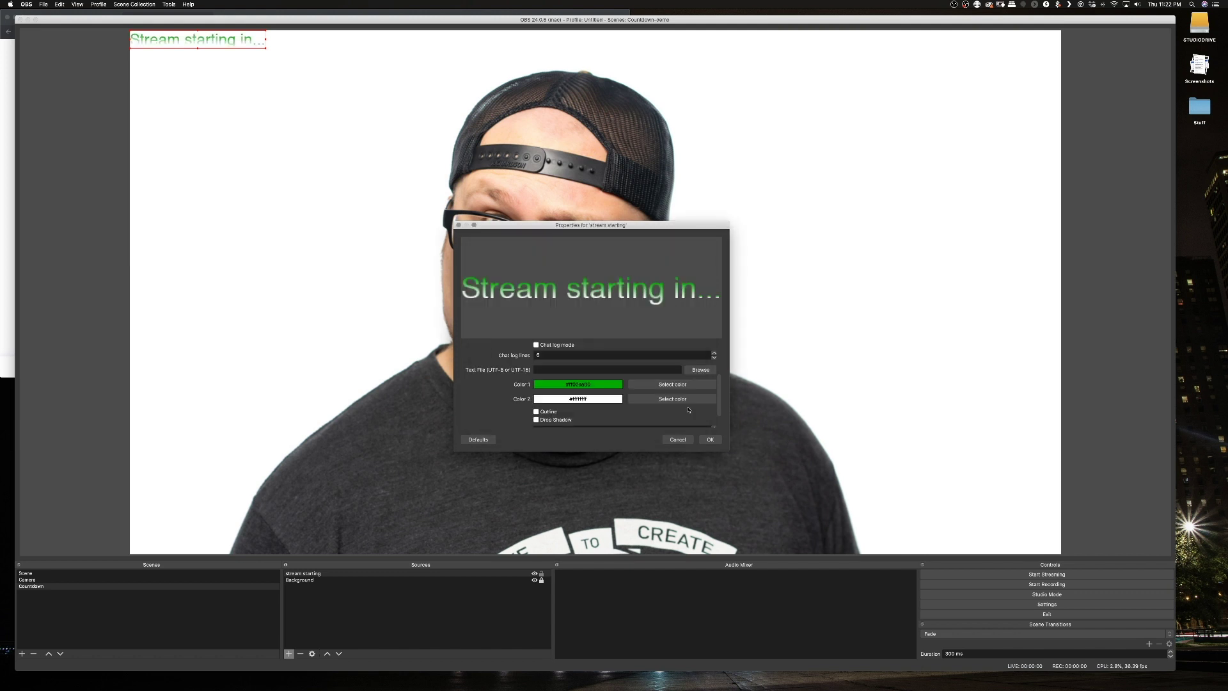
pyautogui.click(682, 399)
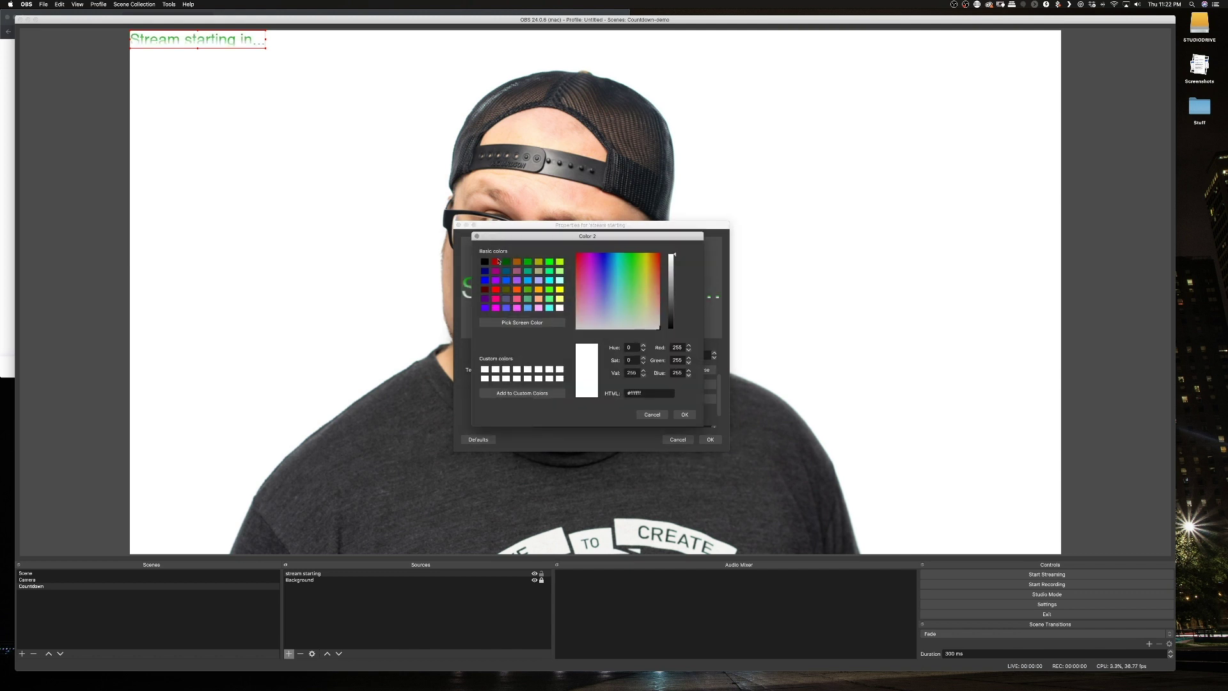
pyautogui.click(507, 262)
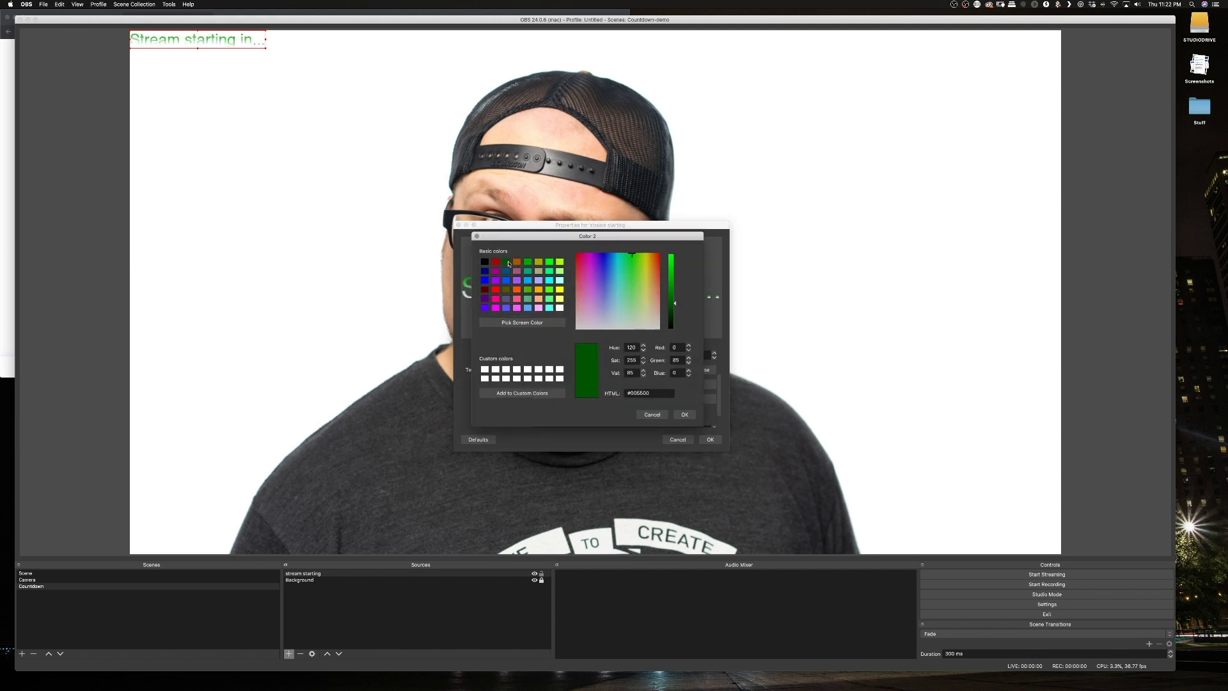
pyautogui.click(684, 415)
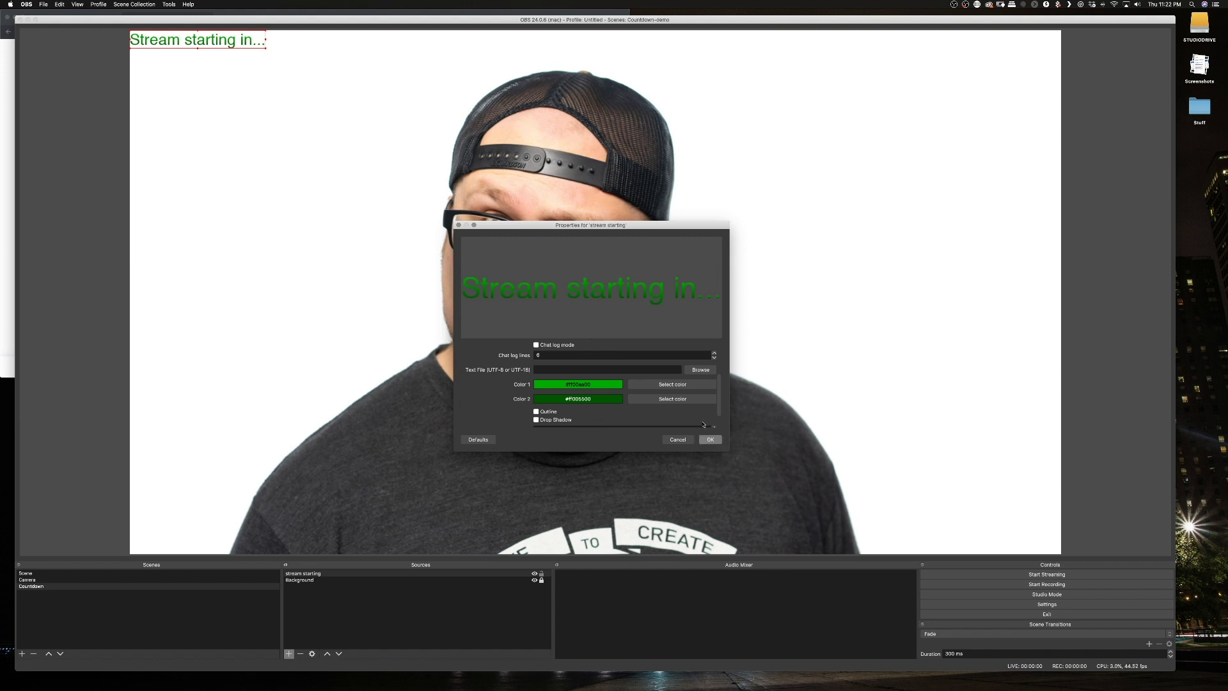
# Step: Set the font size of the "Stream starting in..." text to 36
pyautogui.scroll(5, 695, 370)
pyautogui.click(681, 350)
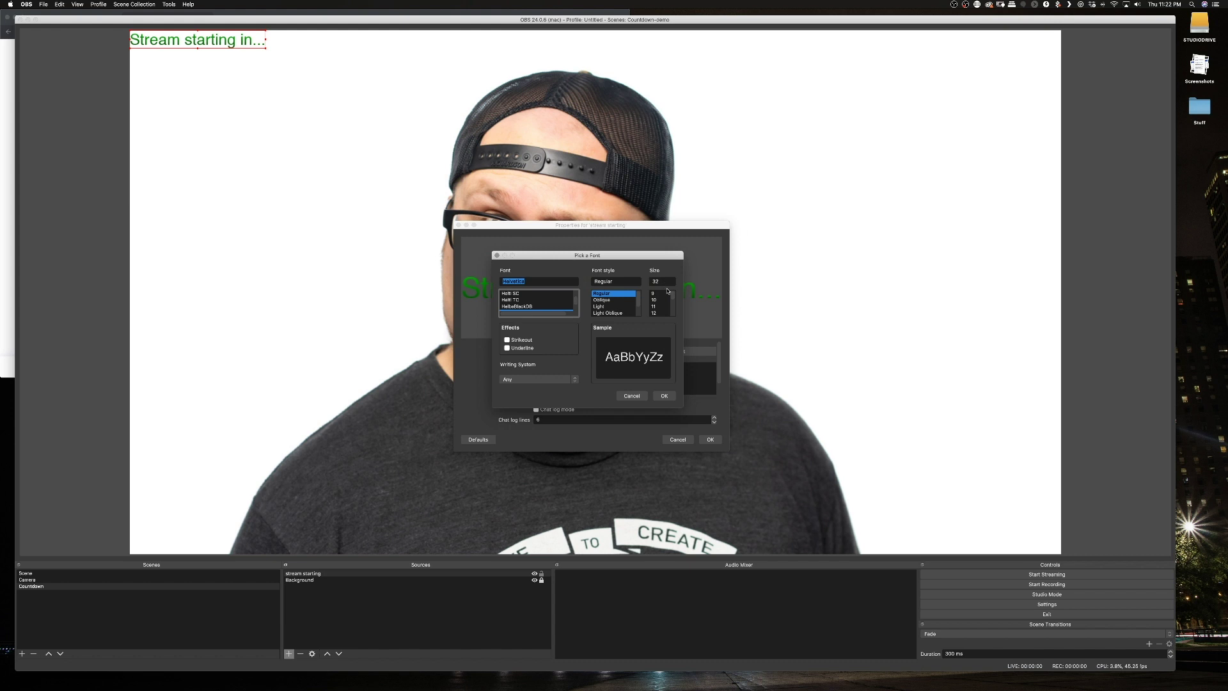
pyautogui.moveTo(672, 294); pyautogui.dragTo(674, 308)
pyautogui.click(654, 296)
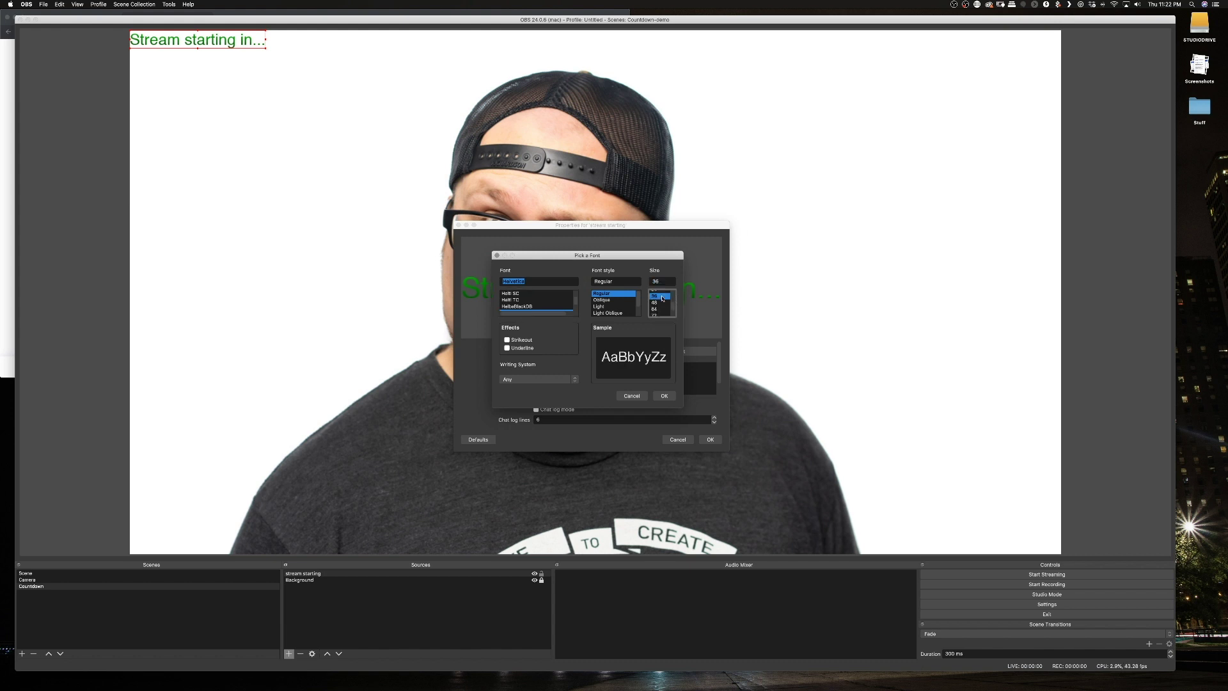
pyautogui.click(664, 396)
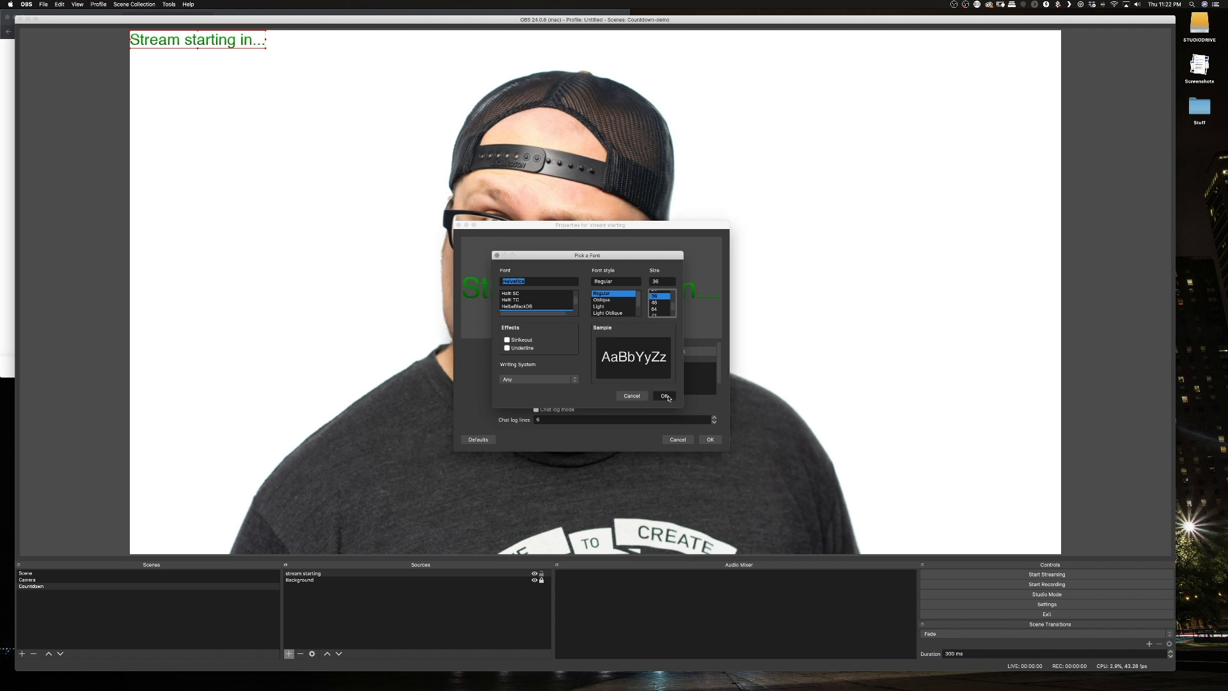
# Step: Set the font size of the "Stream starting in..." text to 64 and accept the source properties
pyautogui.click(682, 352)
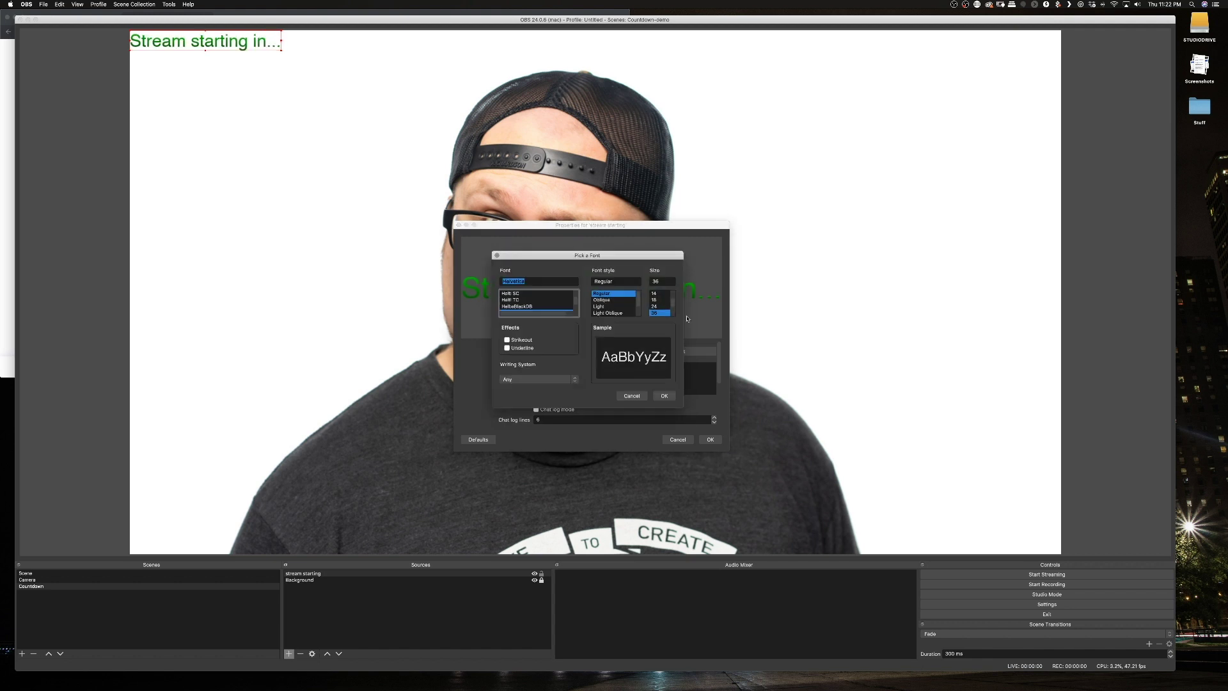
pyautogui.moveTo(673, 302); pyautogui.dragTo(673, 310)
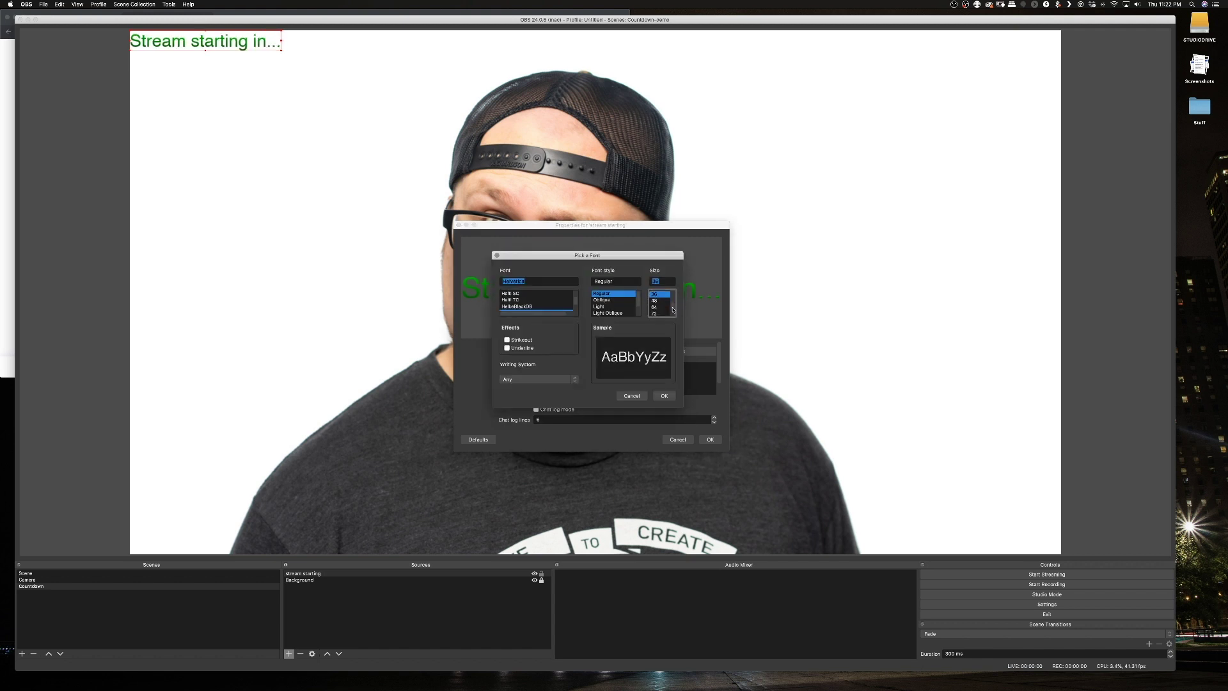
pyautogui.click(665, 308)
pyautogui.click(666, 394)
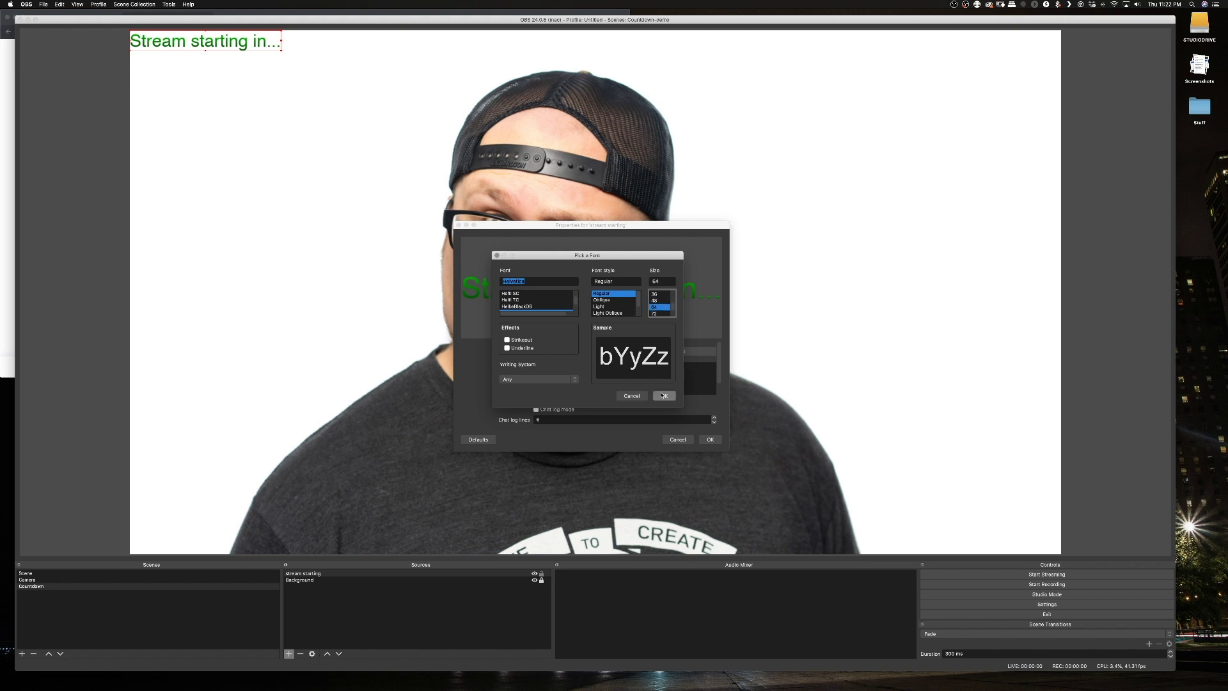
pyautogui.click(708, 440)
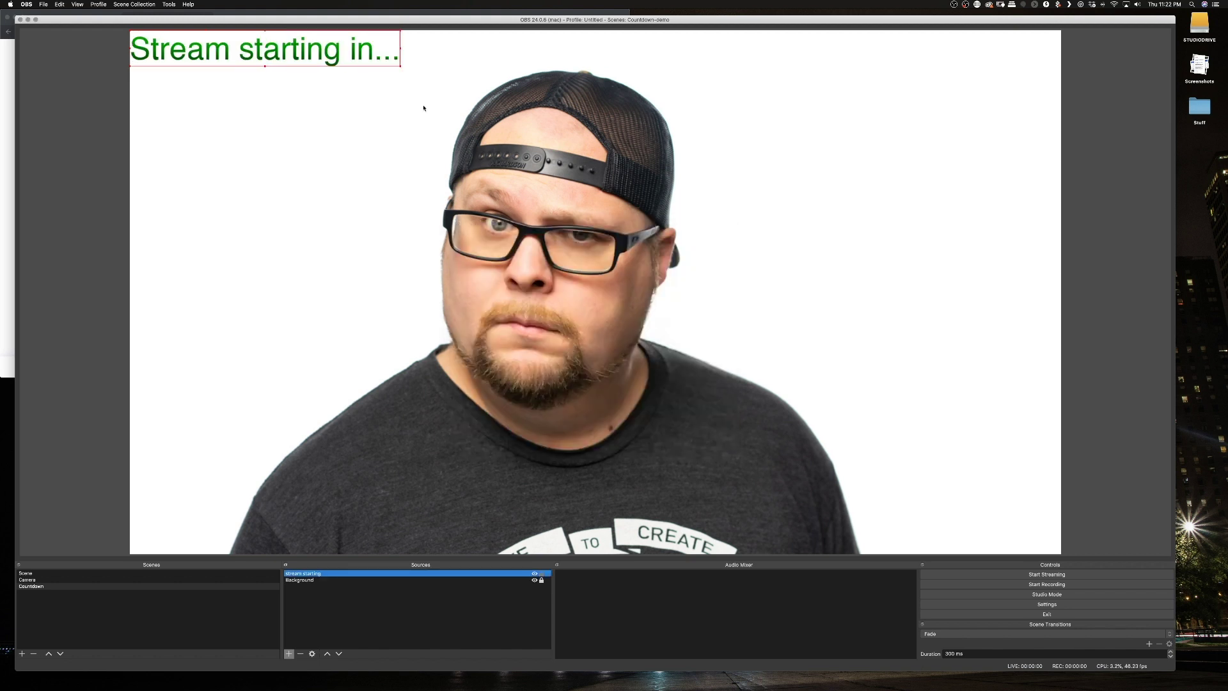
# Step: Move the "Stream starting in..." text to the white area right of the man's face and deselect it
pyautogui.moveTo(268, 61); pyautogui.dragTo(874, 232)
pyautogui.click(868, 289)
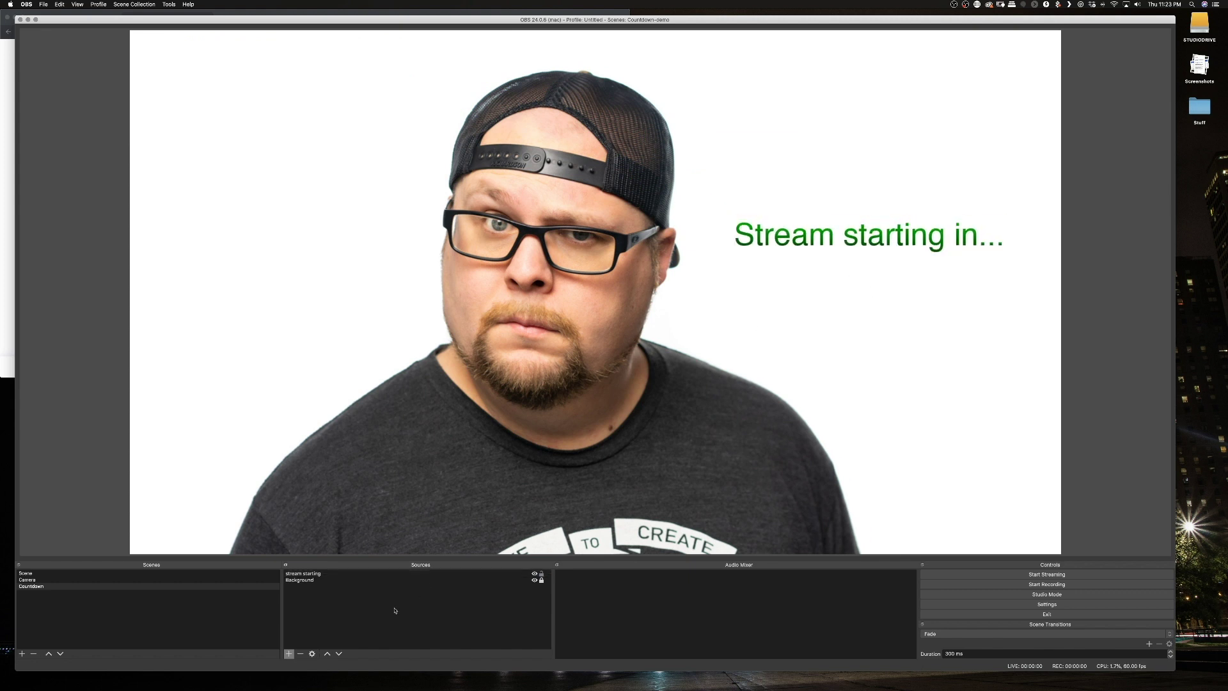
# Step: Add a new Text (FreeType 2) source named "timer" to the Countdown scene with the placeholder text "time"
pyautogui.click(290, 654)
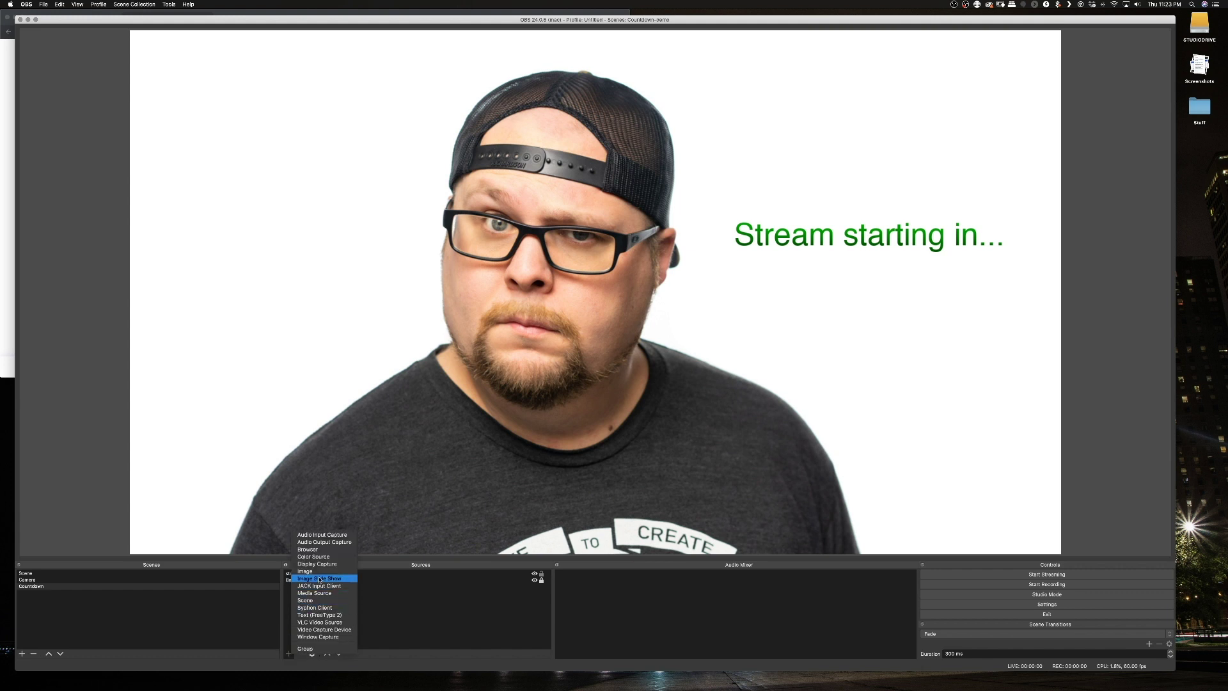
pyautogui.click(320, 614)
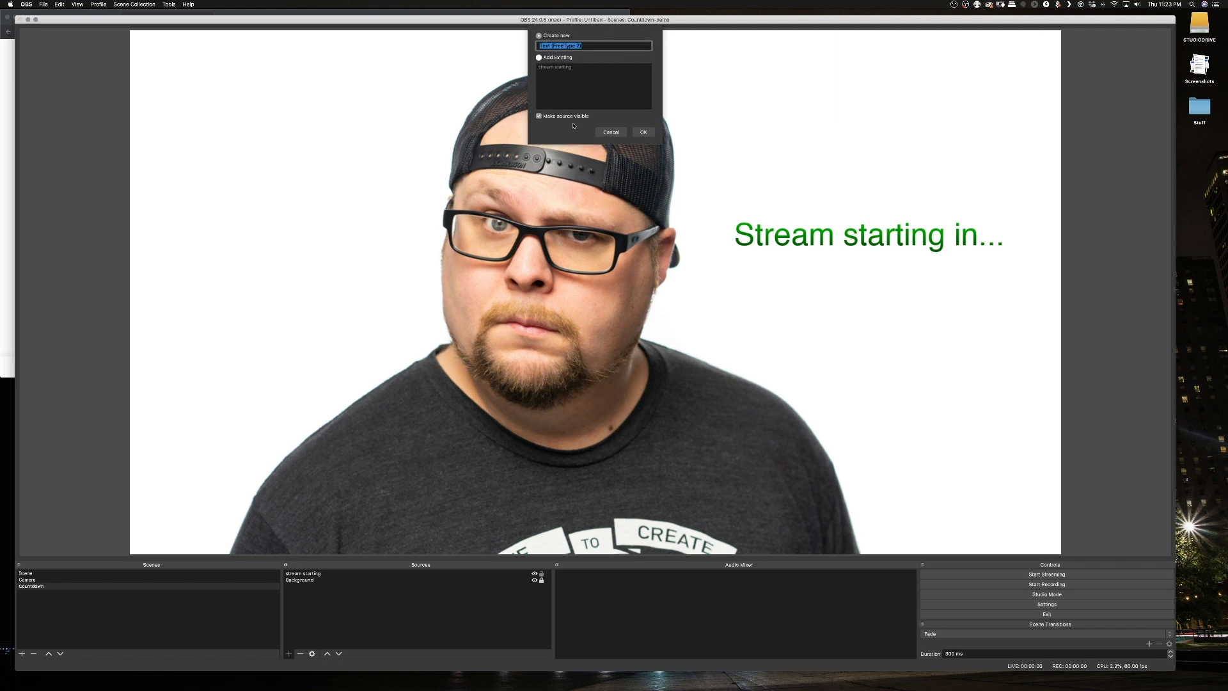
pyautogui.write('timer')
pyautogui.press('Return')
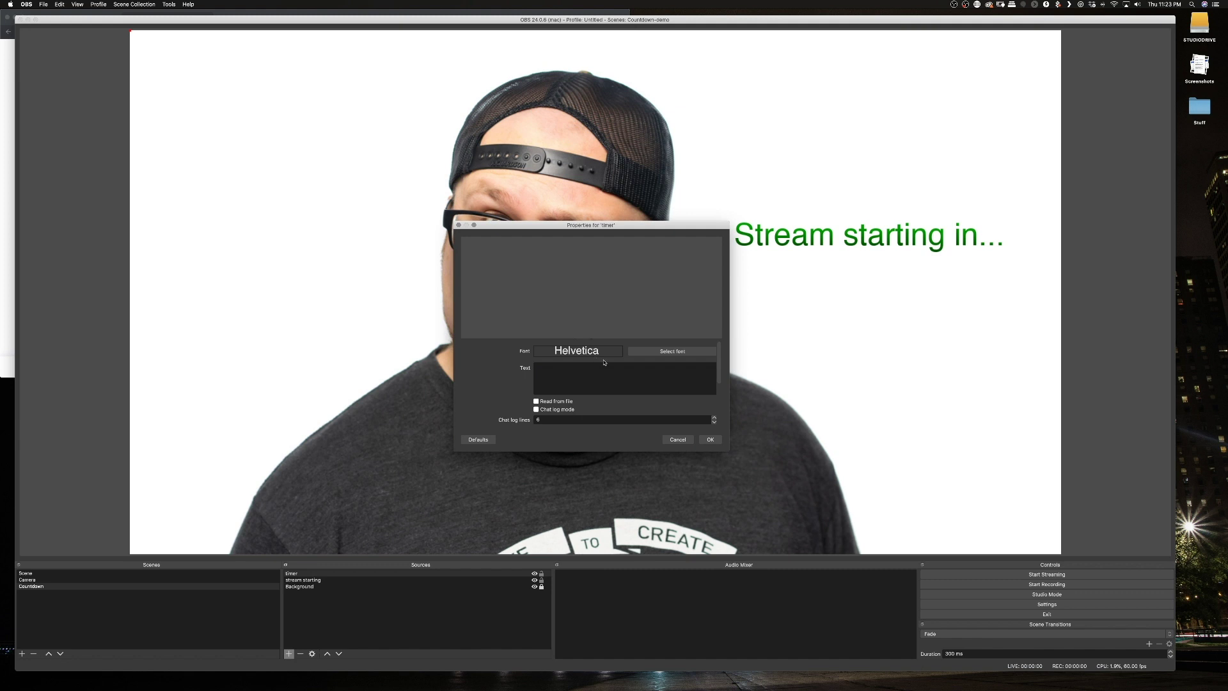
pyautogui.write('time')
# Step: Set the font size of the timer source's placeholder text to 72
pyautogui.click(667, 359)
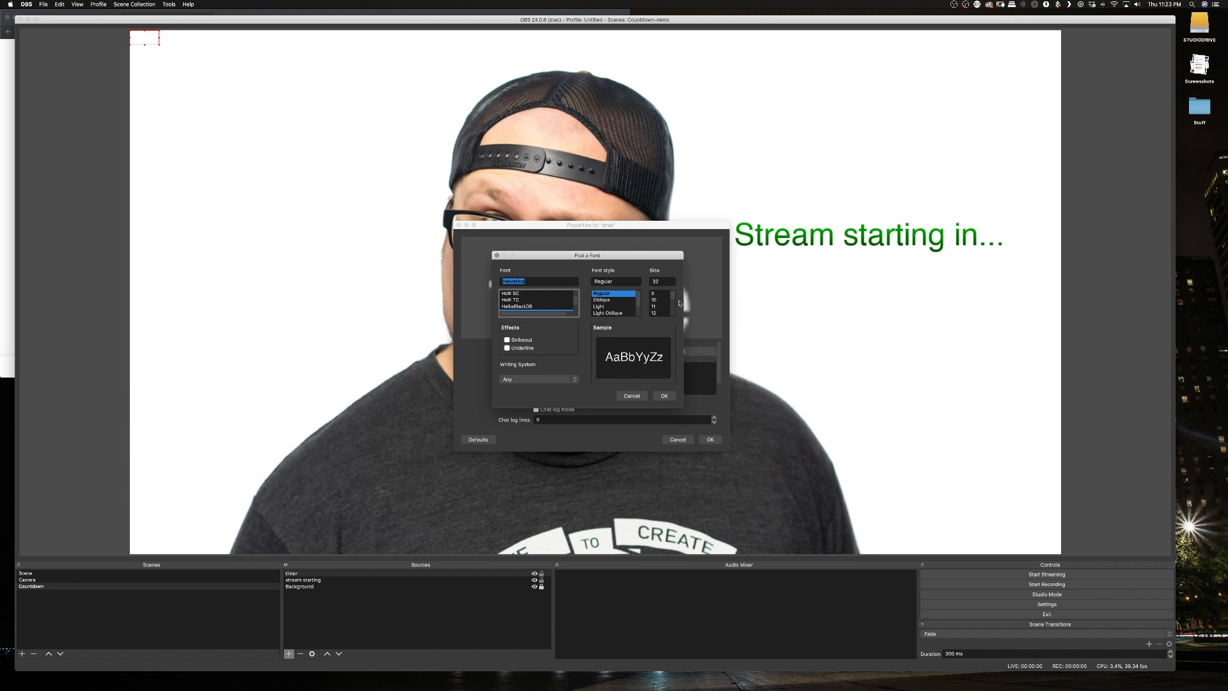
pyautogui.moveTo(671, 299); pyautogui.dragTo(673, 312)
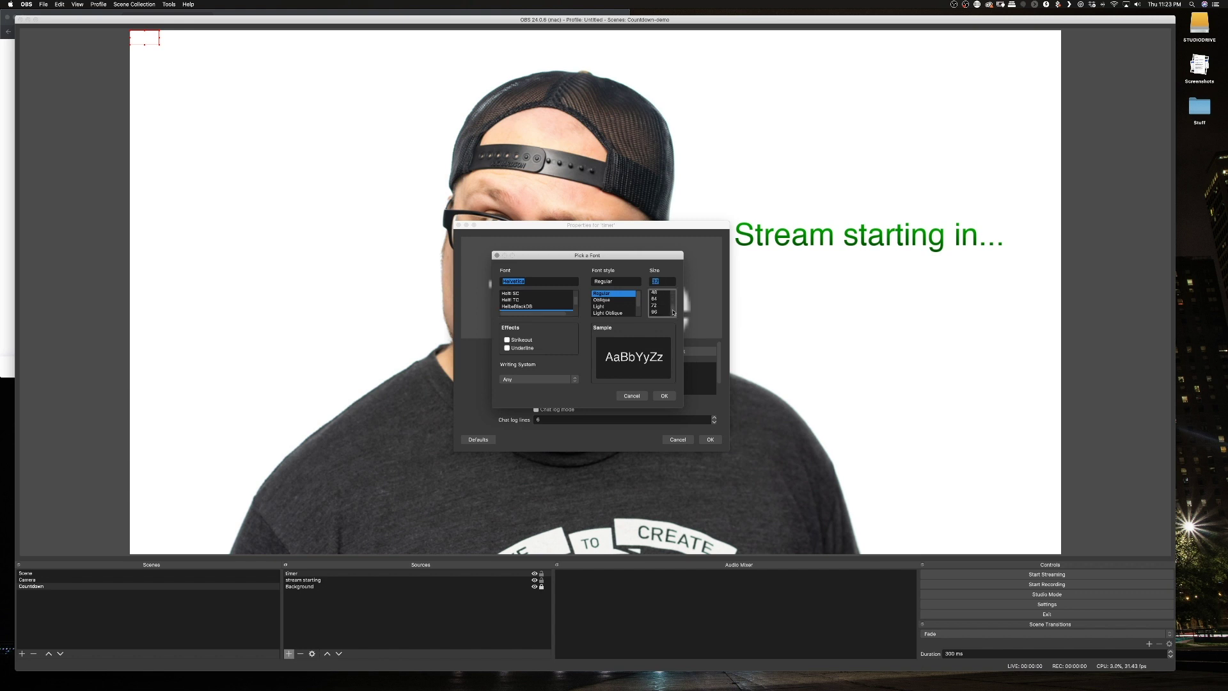
pyautogui.click(666, 308)
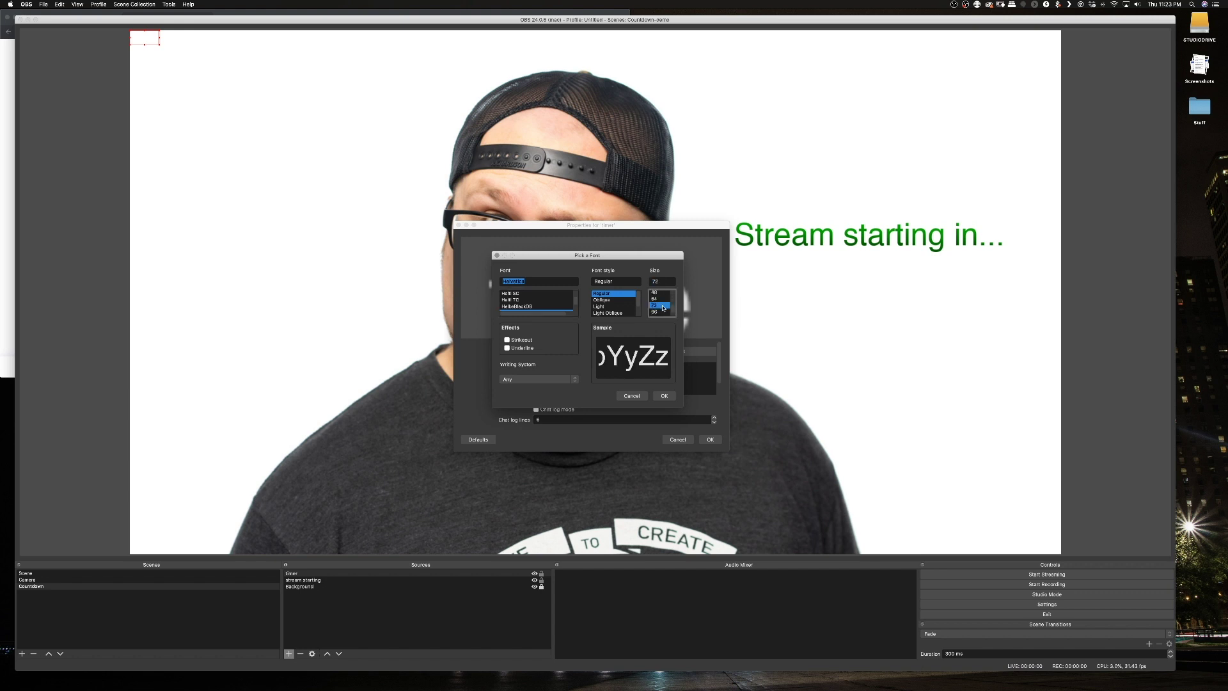
pyautogui.click(664, 396)
# Step: Set the timer text's Color 1 to green #00aa00 and Color 2 to dark green #005500
pyautogui.scroll(-5, 723, 357)
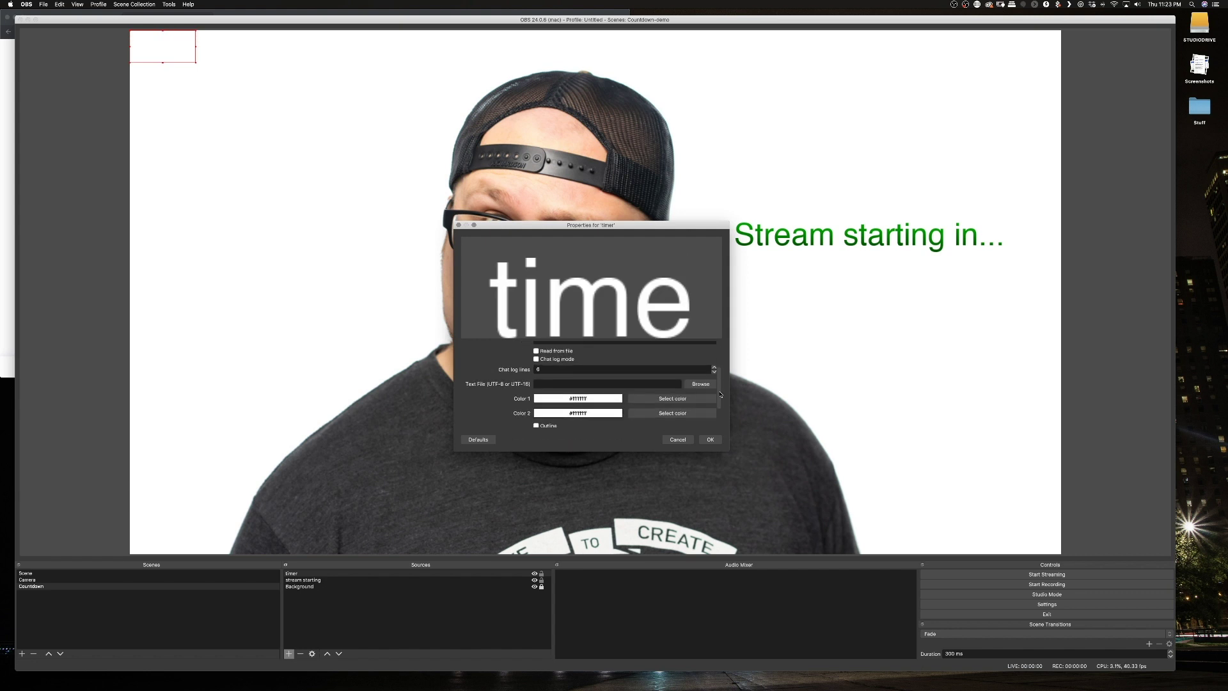
pyautogui.click(670, 366)
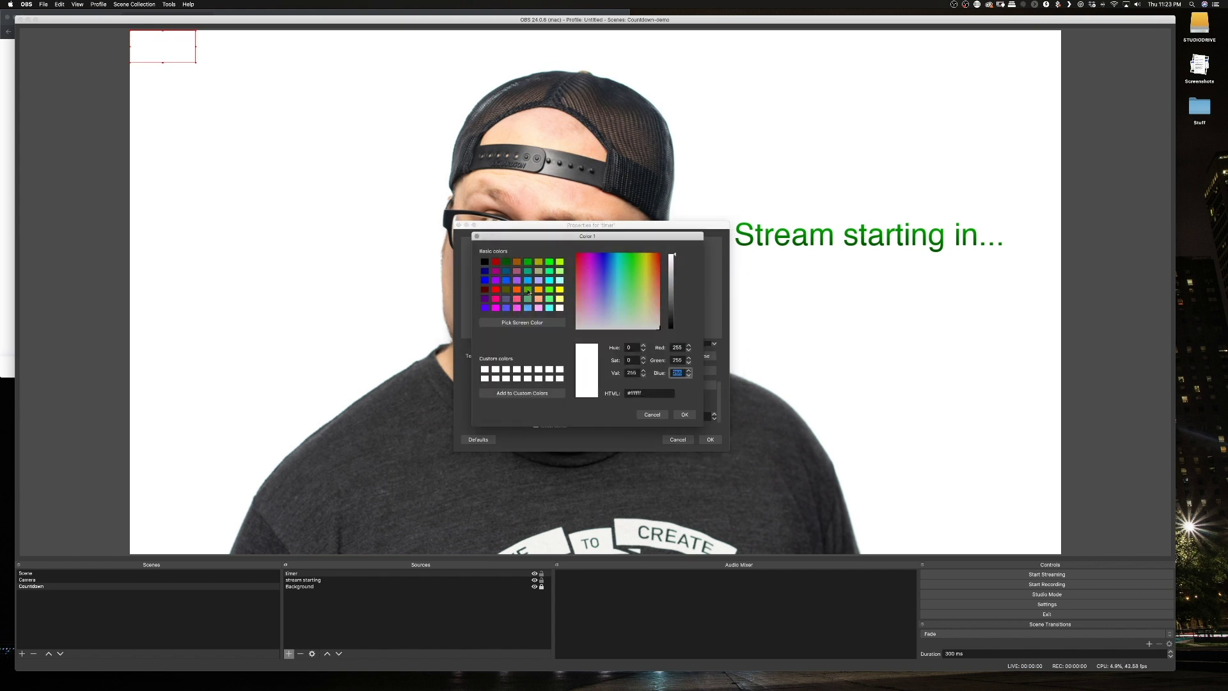
pyautogui.click(528, 262)
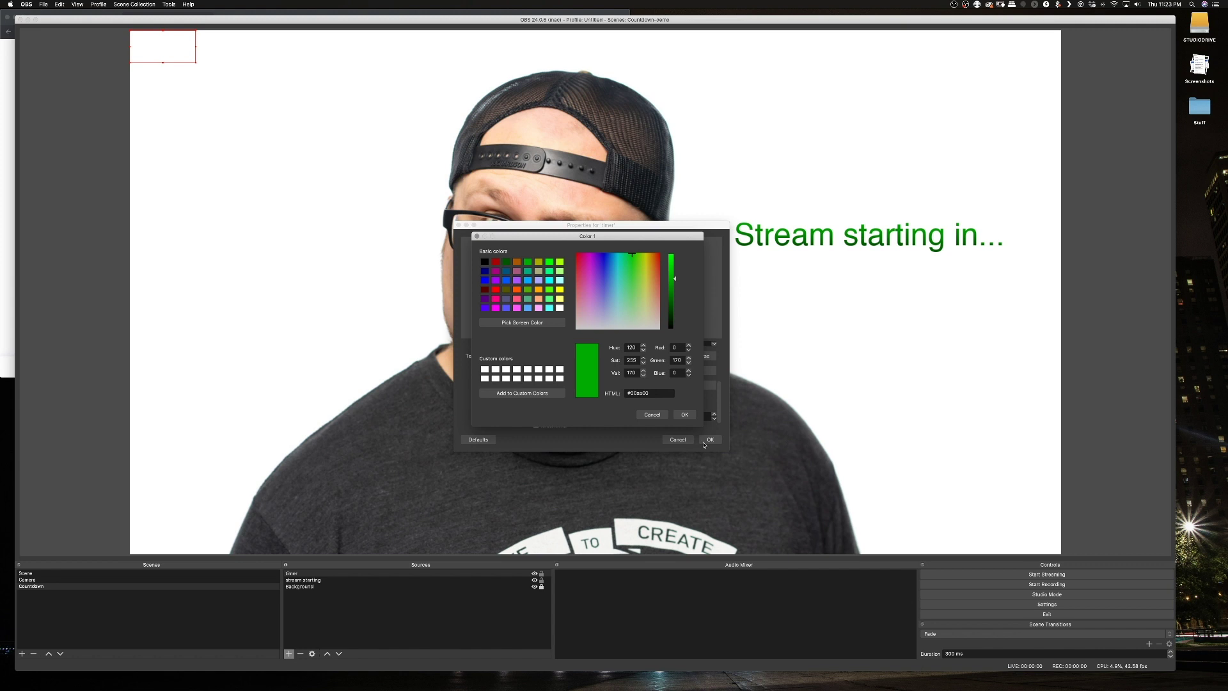
pyautogui.click(705, 443)
pyautogui.click(684, 414)
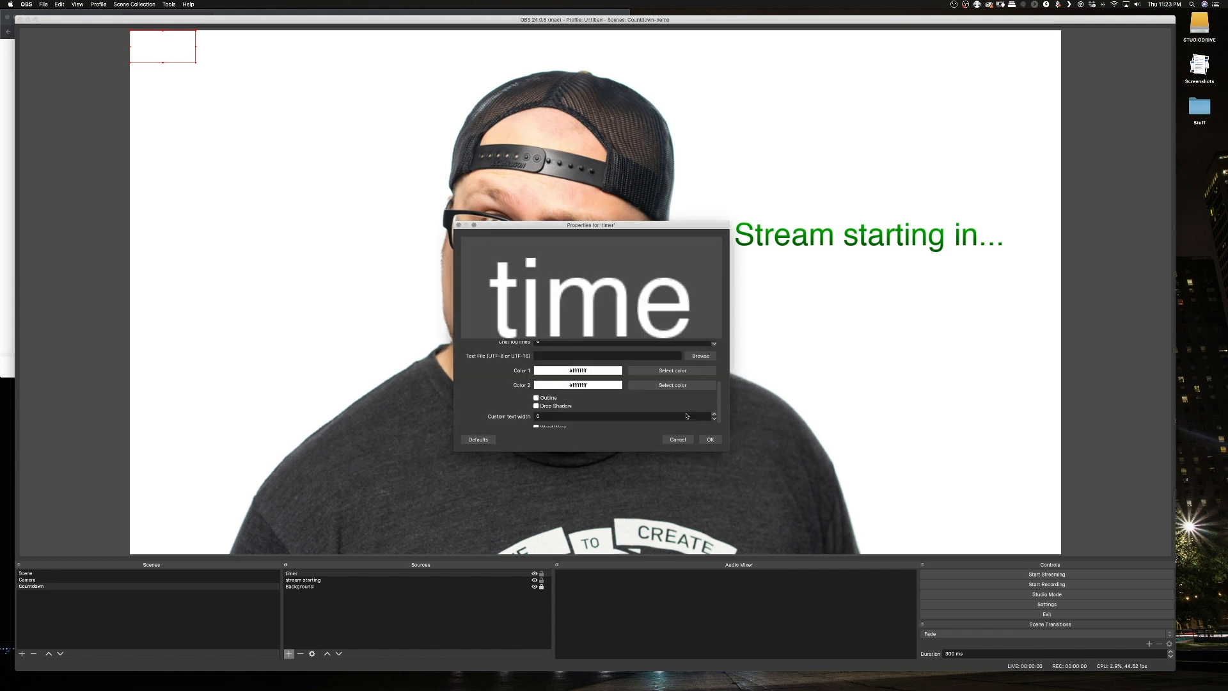
pyautogui.click(700, 392)
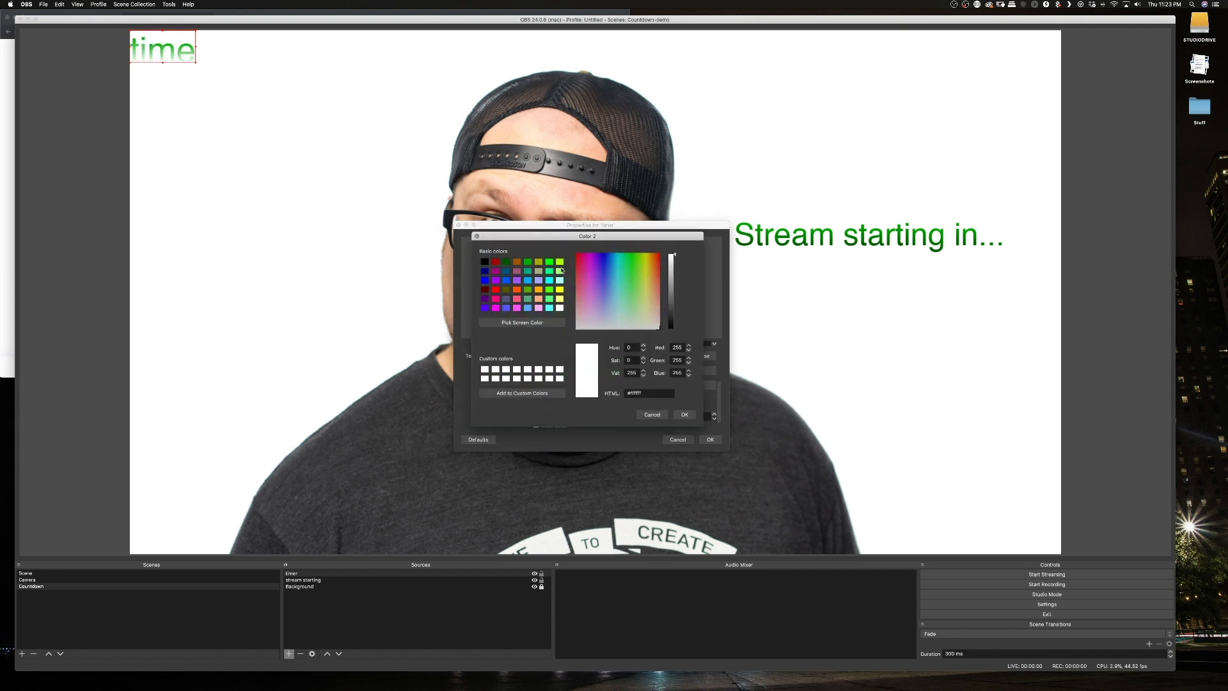
pyautogui.click(507, 263)
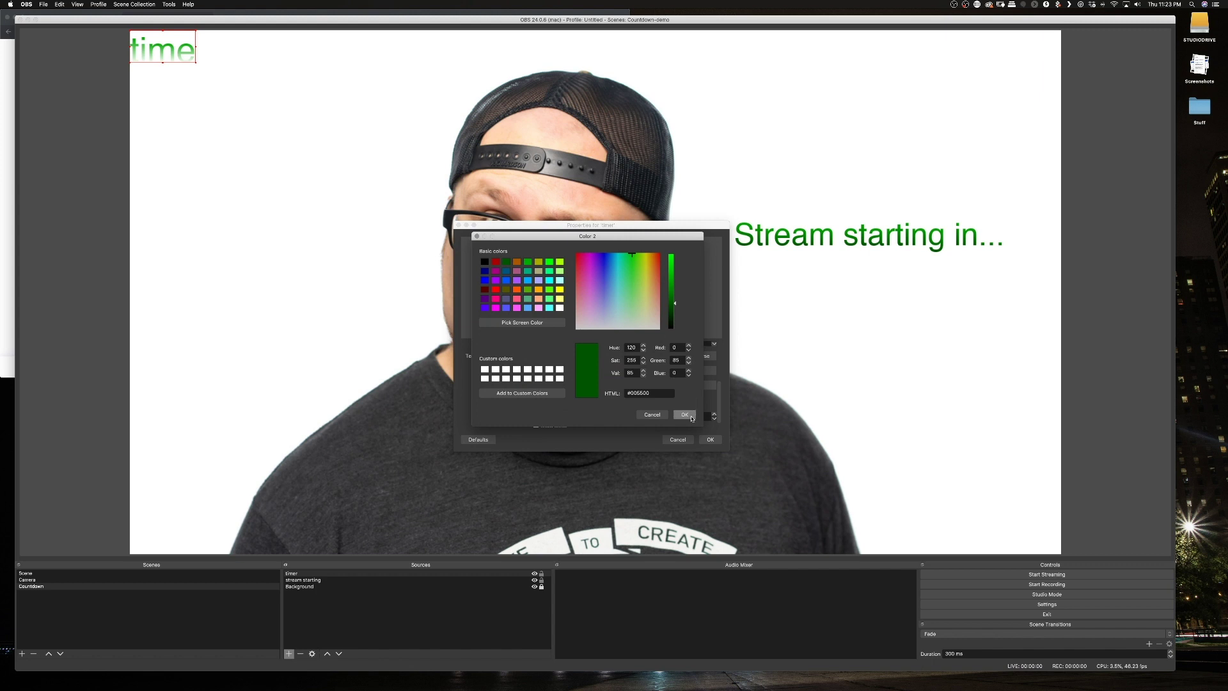
pyautogui.click(696, 413)
# Step: Accept the timer source properties and move the "time" text directly below "Stream starting in..."
pyautogui.click(708, 441)
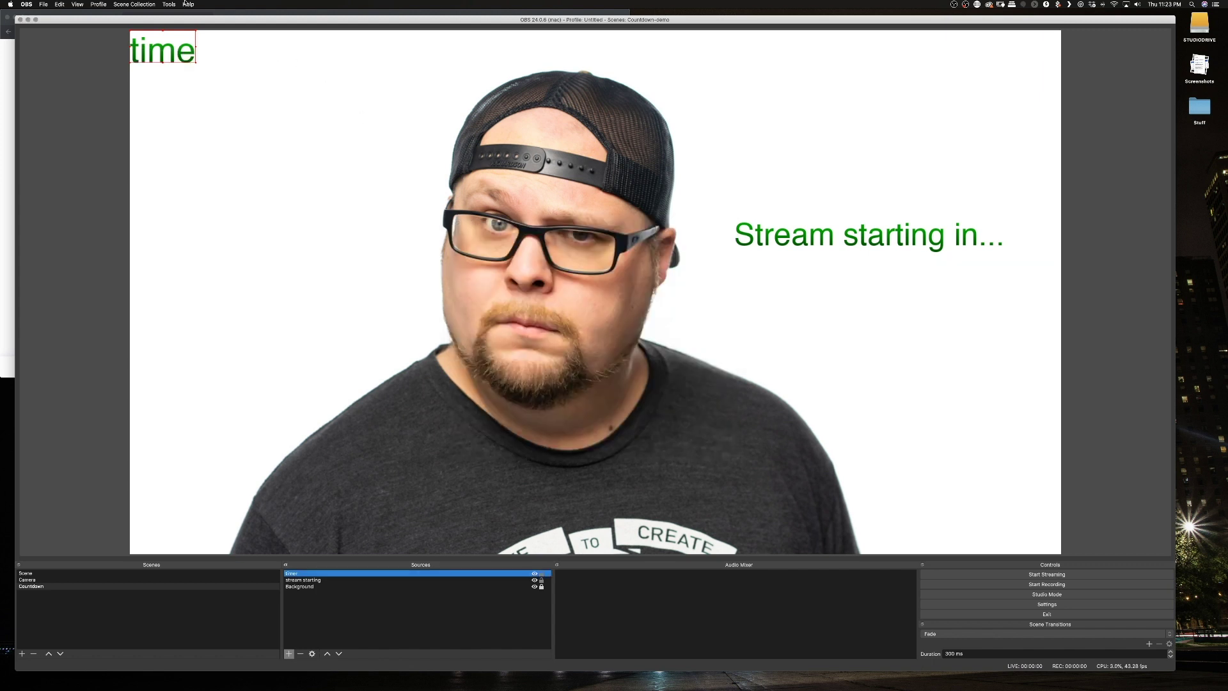
pyautogui.moveTo(156, 47); pyautogui.dragTo(848, 275)
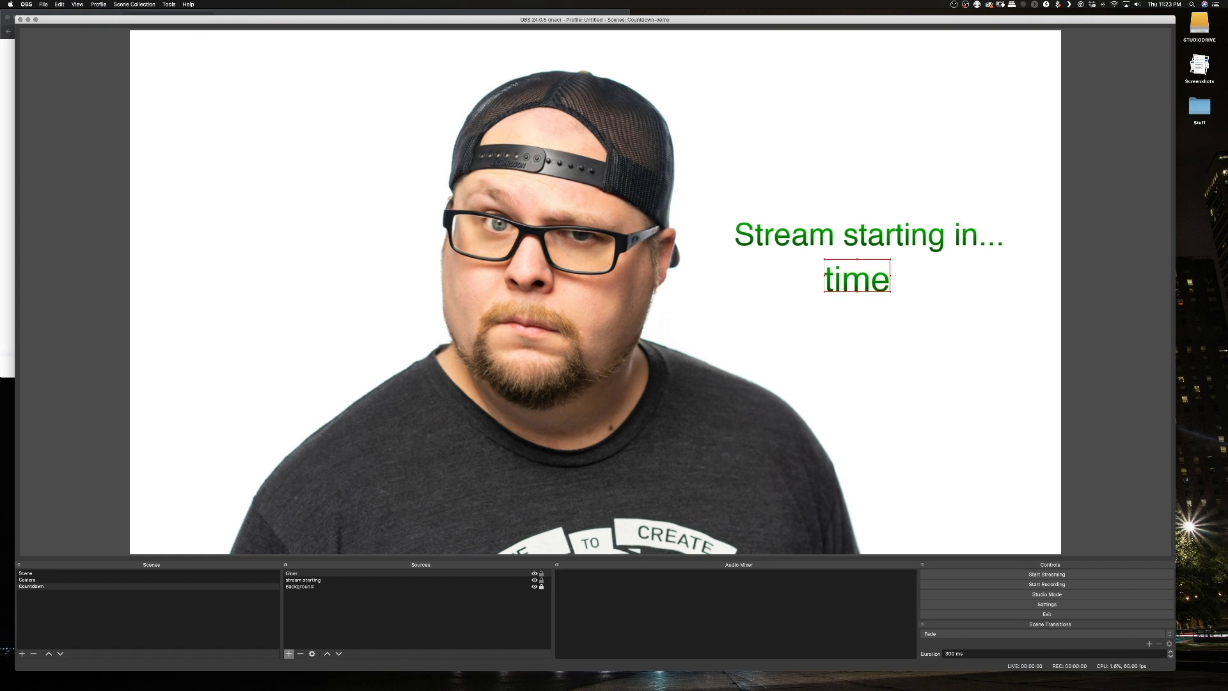
# Step: Load the countdown.lua script from the scripts folder
pyautogui.click(169, 4)
pyautogui.click(180, 47)
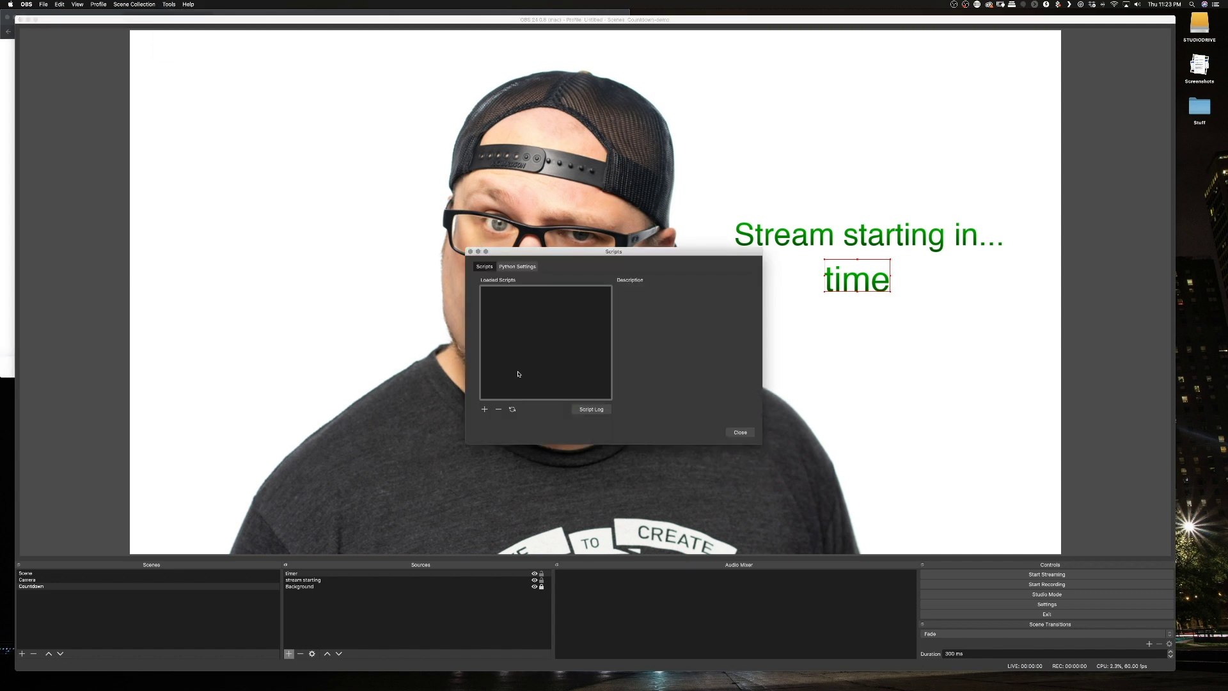
pyautogui.click(484, 409)
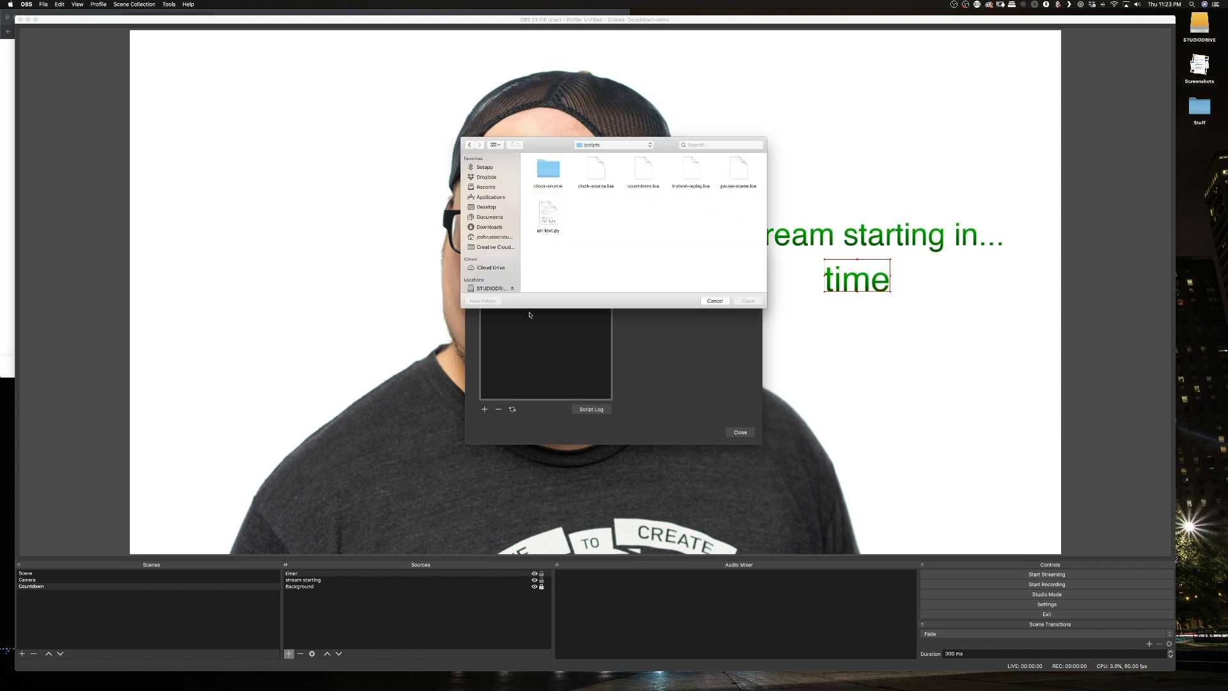
pyautogui.click(628, 146)
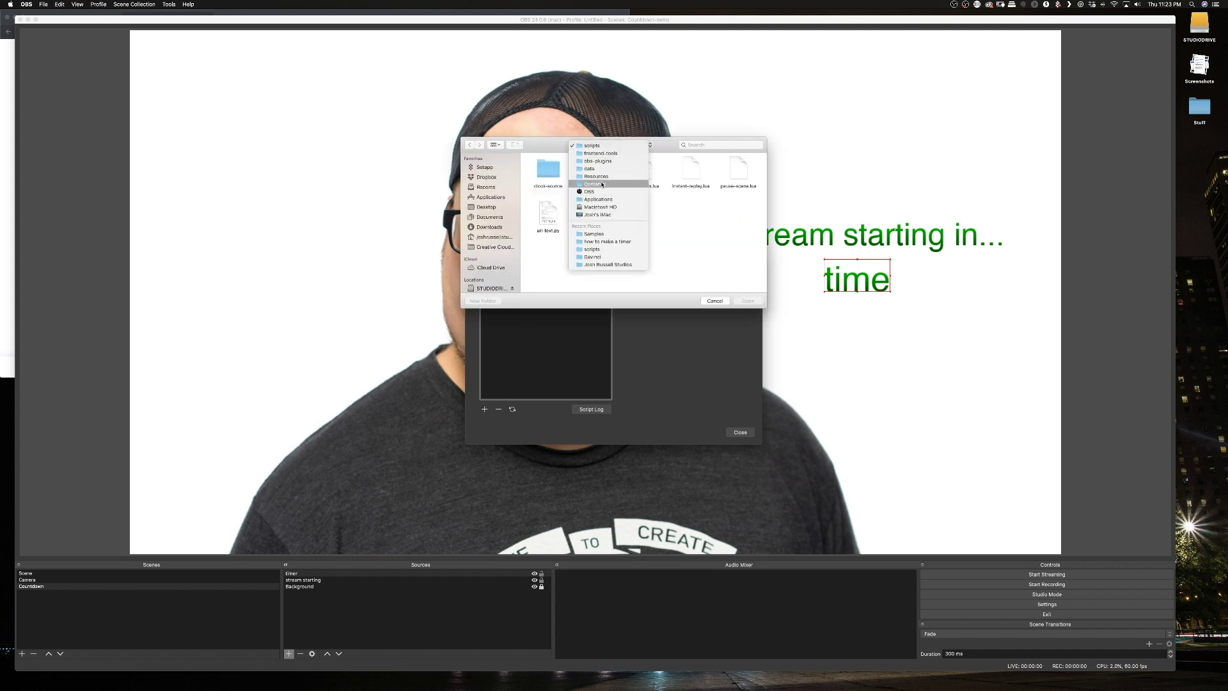
pyautogui.click(697, 232)
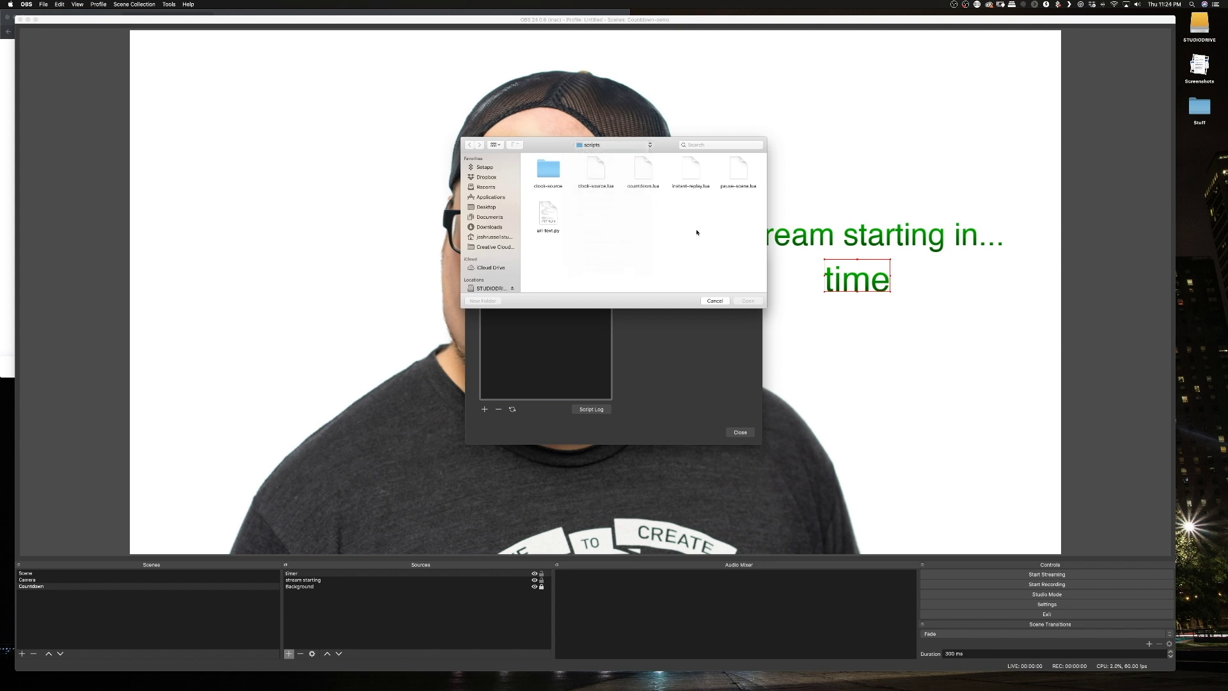
pyautogui.doubleClick(643, 171)
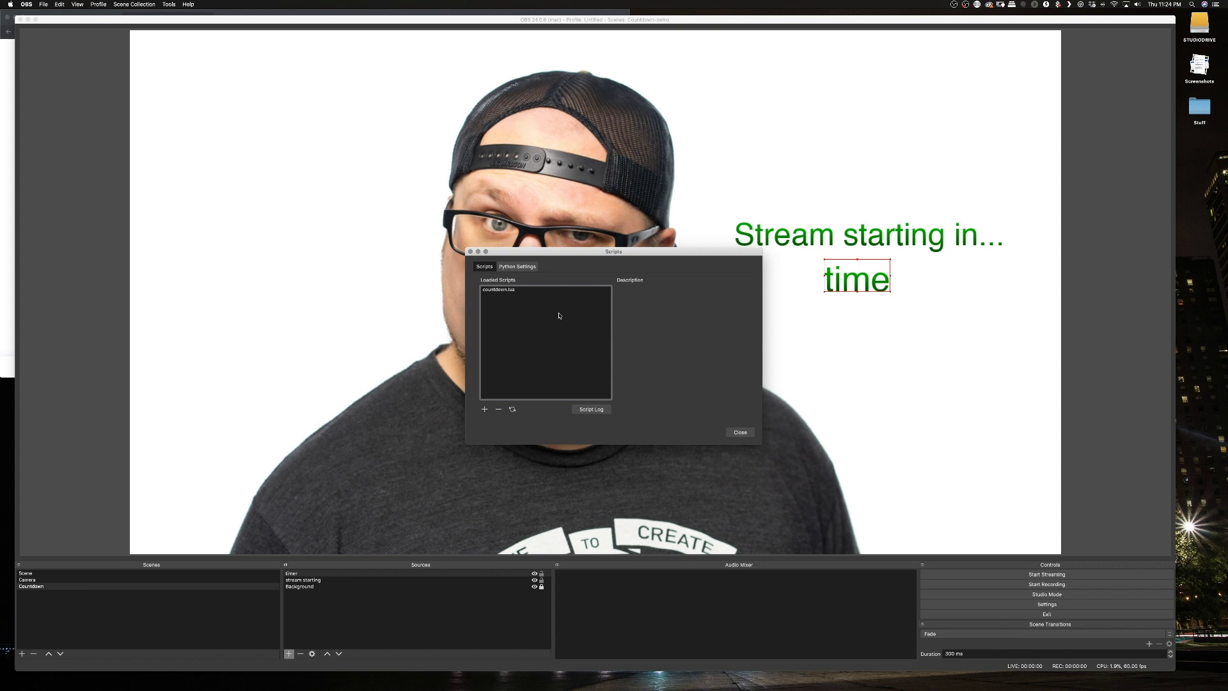
# Step: Configure the countdown.lua script with a duration of 15 minutes and "timer" as its text source, and close the Scripts window
pyautogui.click(511, 291)
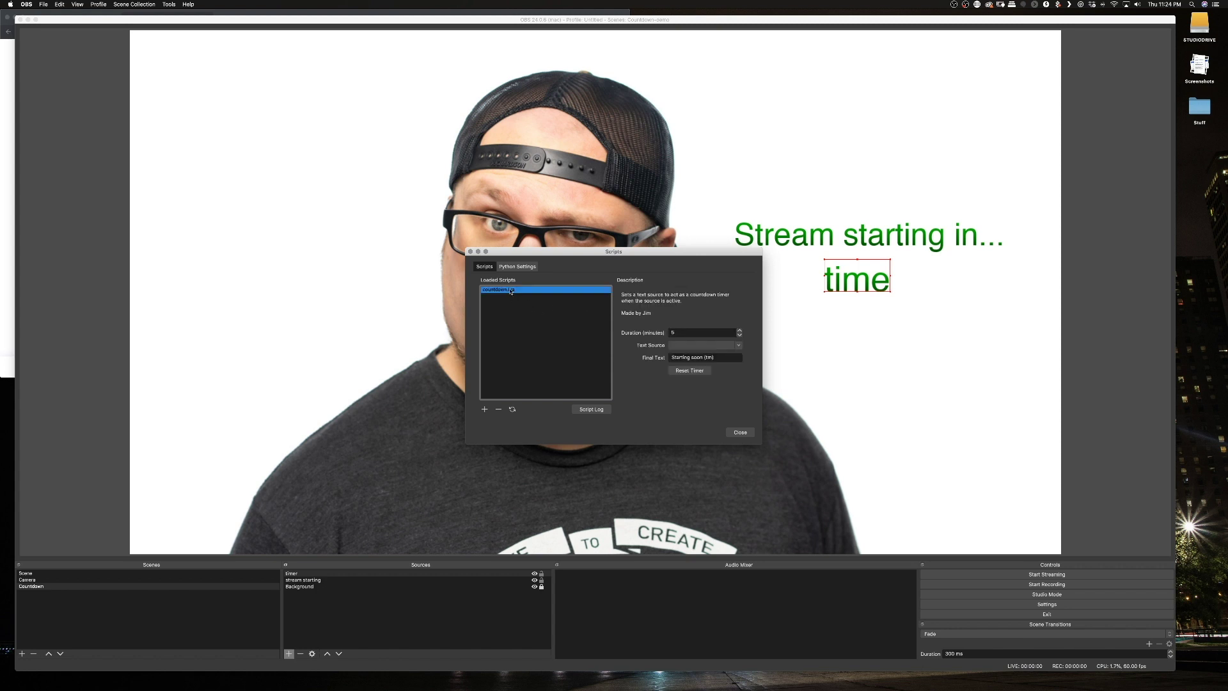
pyautogui.click(688, 333)
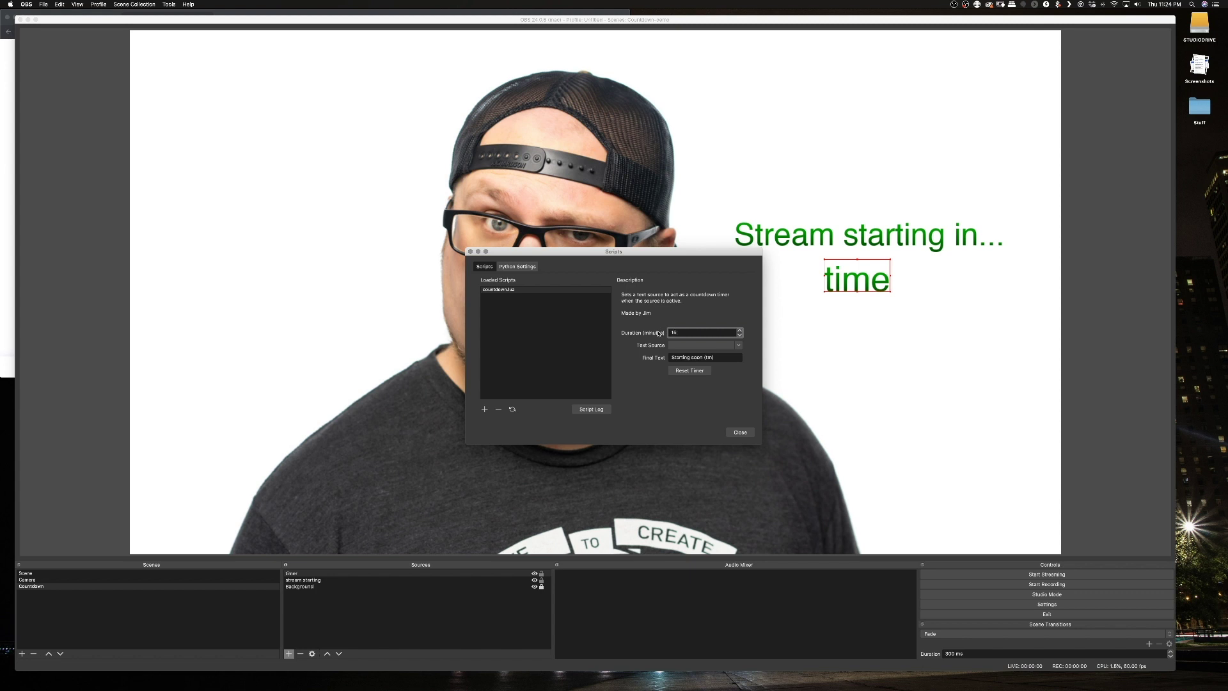
pyautogui.click(740, 345)
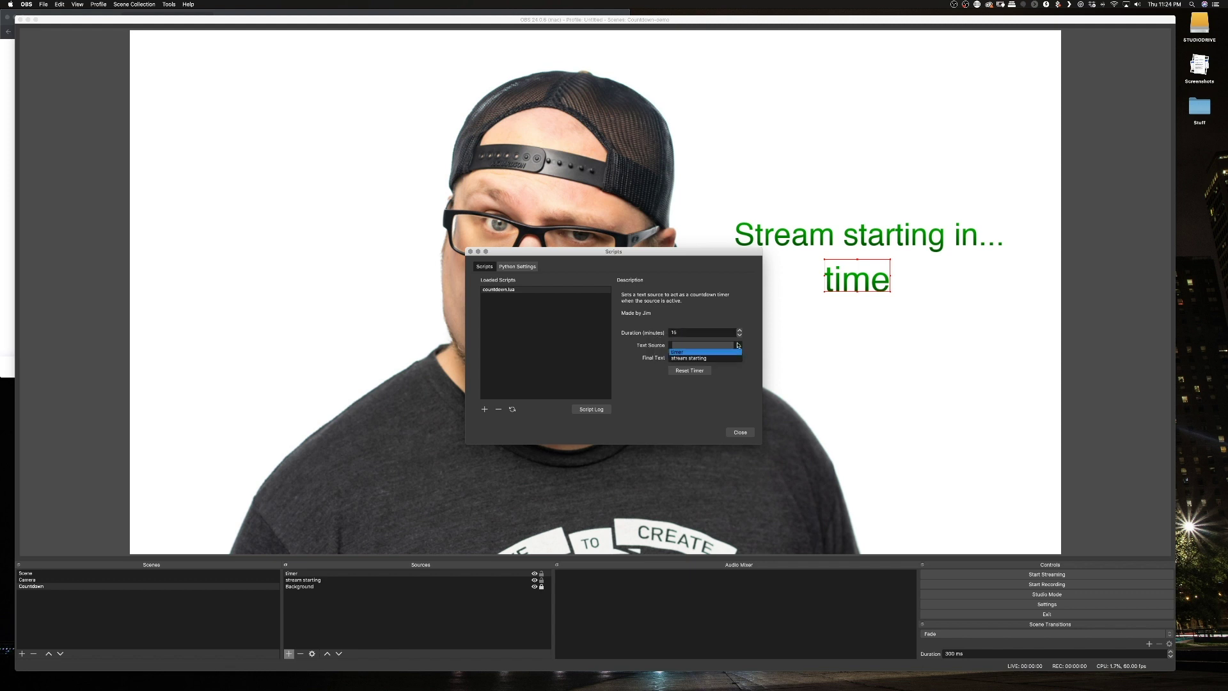
pyautogui.click(688, 353)
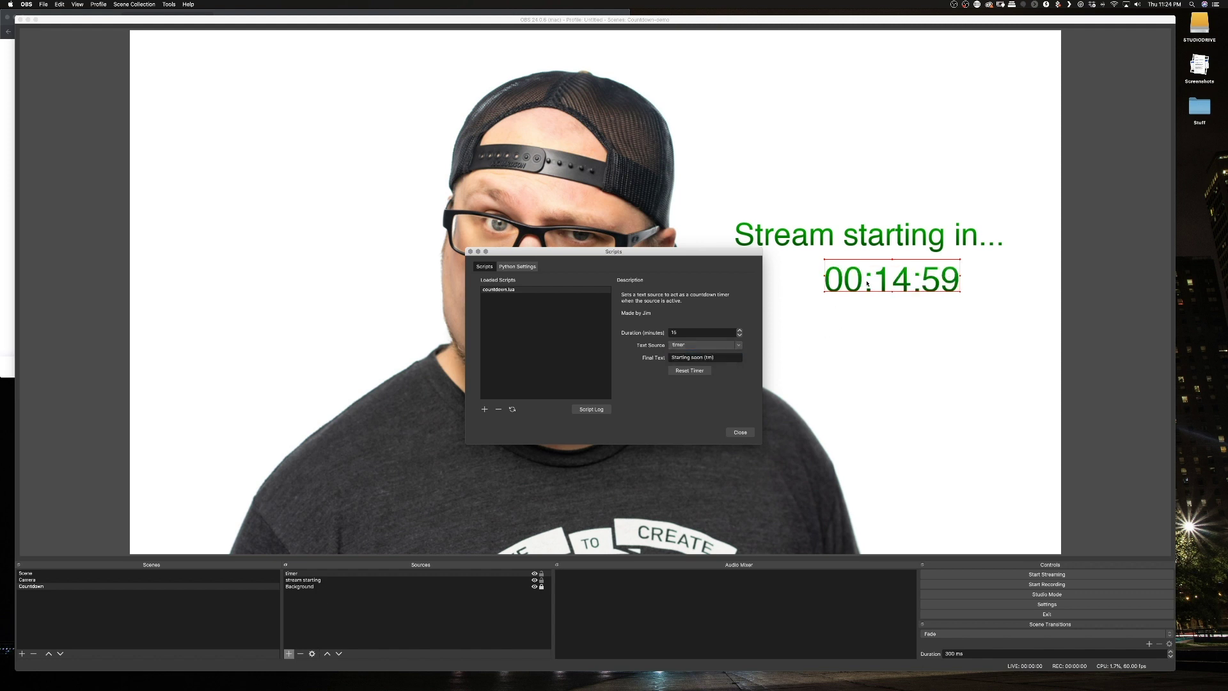
pyautogui.click(740, 432)
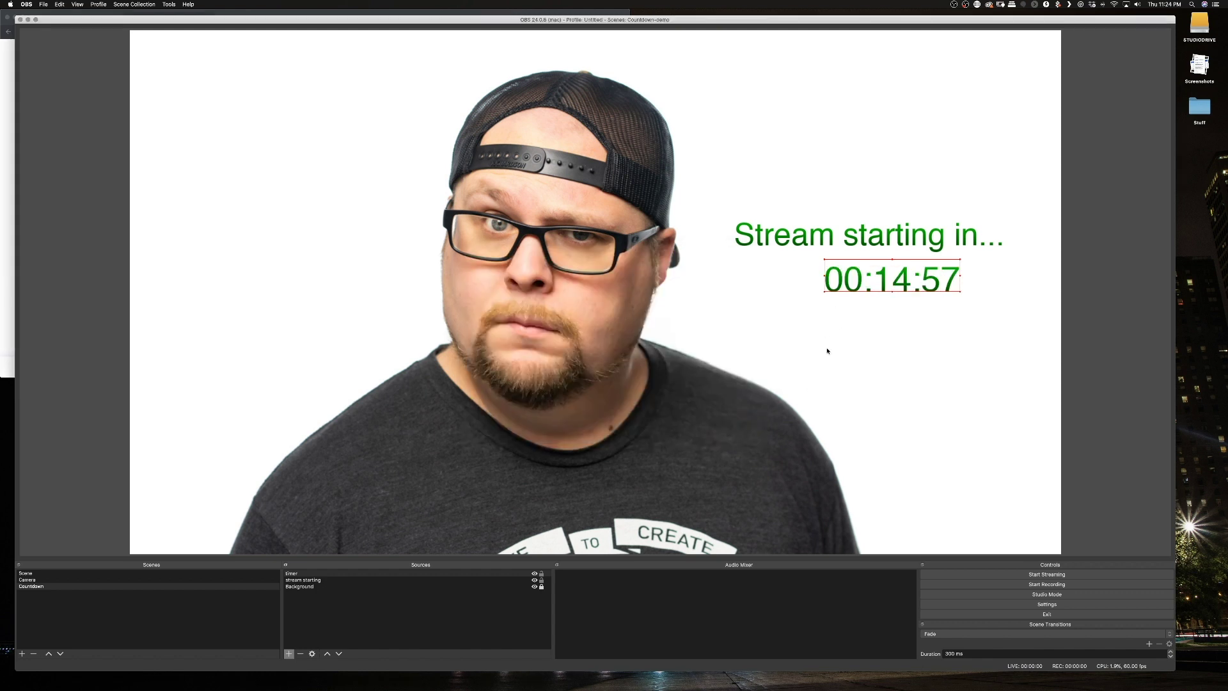
# Step: Move the countdown timer so it is centered under "Stream starting in..." and deselect it
pyautogui.moveTo(871, 277); pyautogui.dragTo(830, 274)
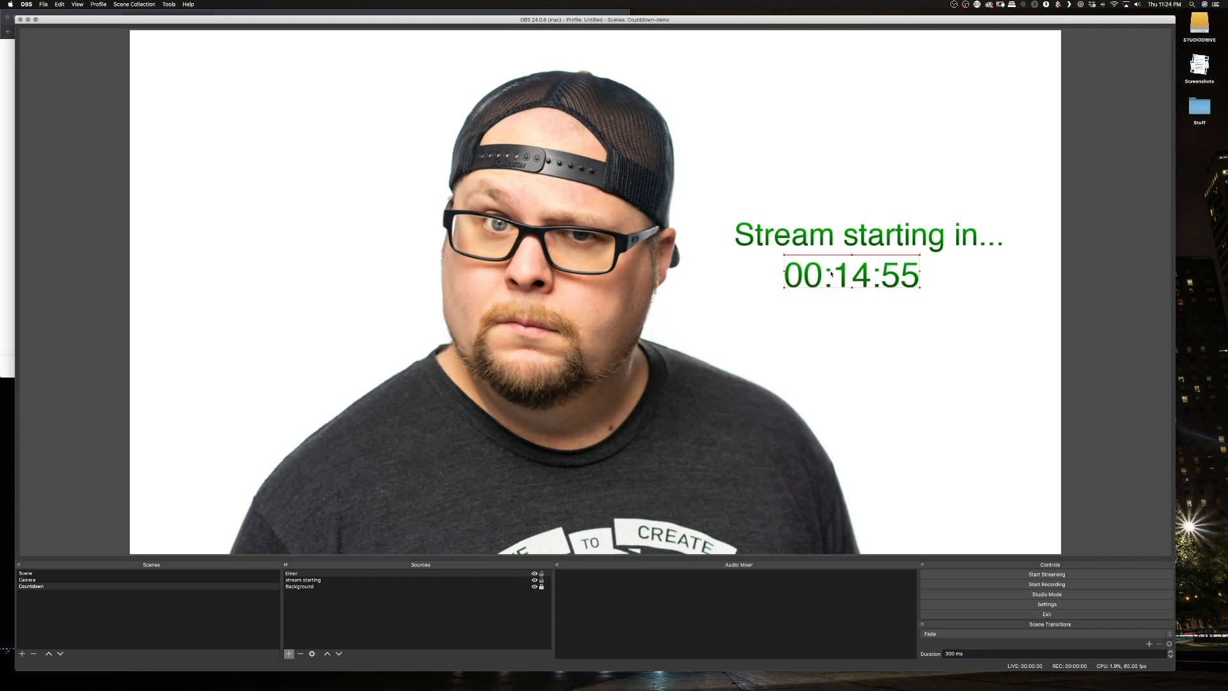
pyautogui.click(890, 352)
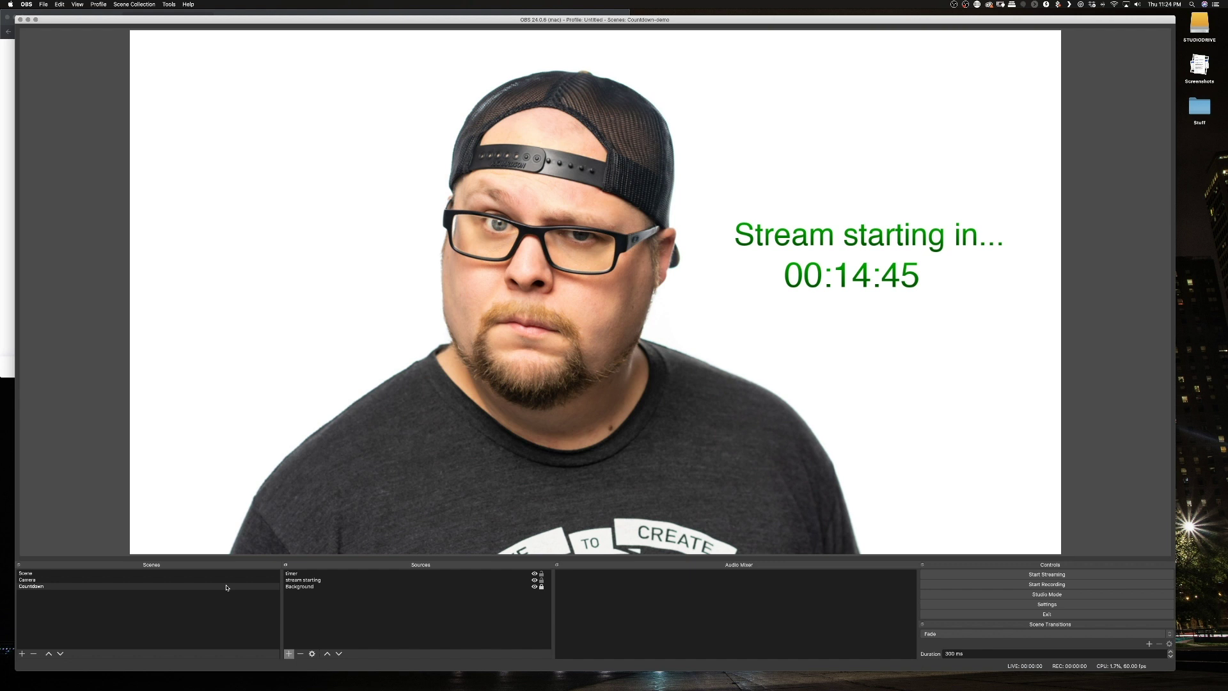
# Step: Switch to the Camera scene and back to the Countdown scene to check how the timer behaves
pyautogui.click(32, 580)
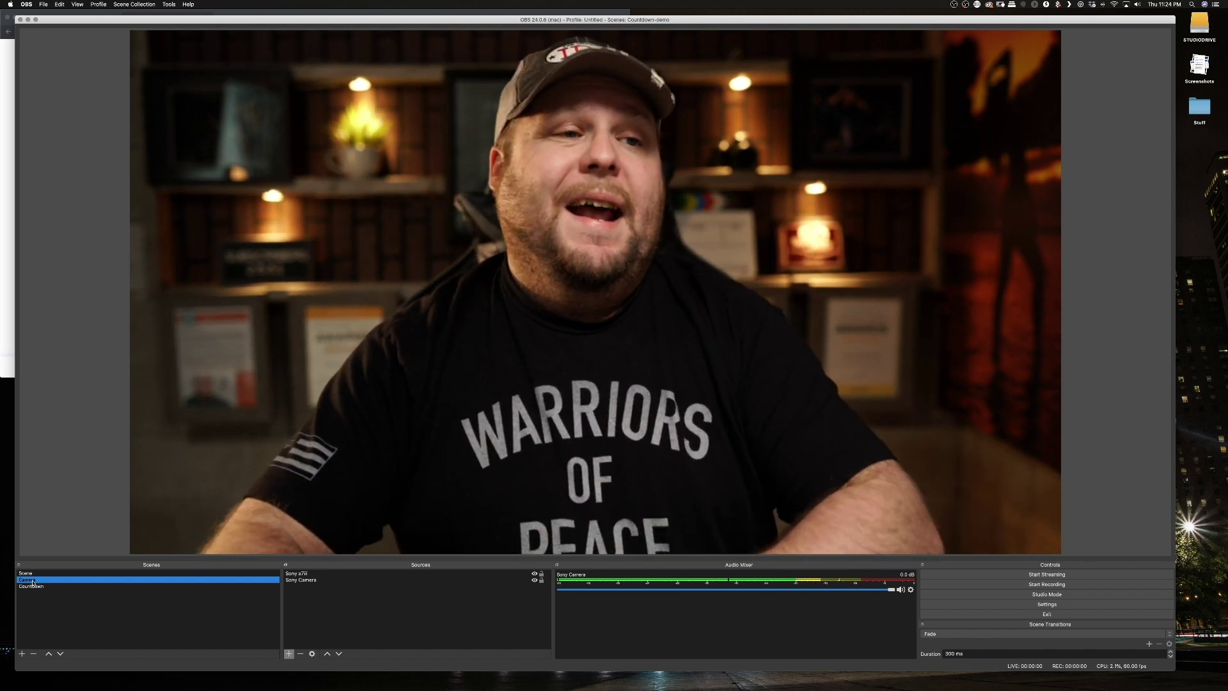
pyautogui.click(38, 586)
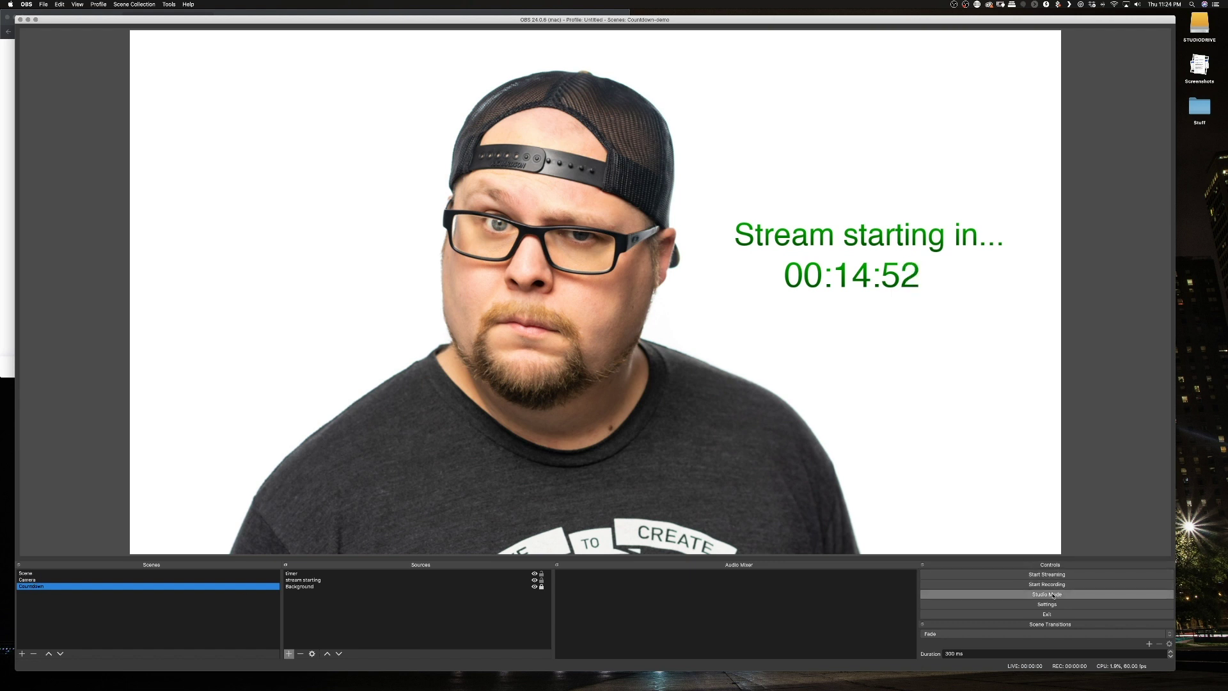
# Step: Turn on Studio Mode and transition the Camera scene from preview to program
pyautogui.click(1052, 596)
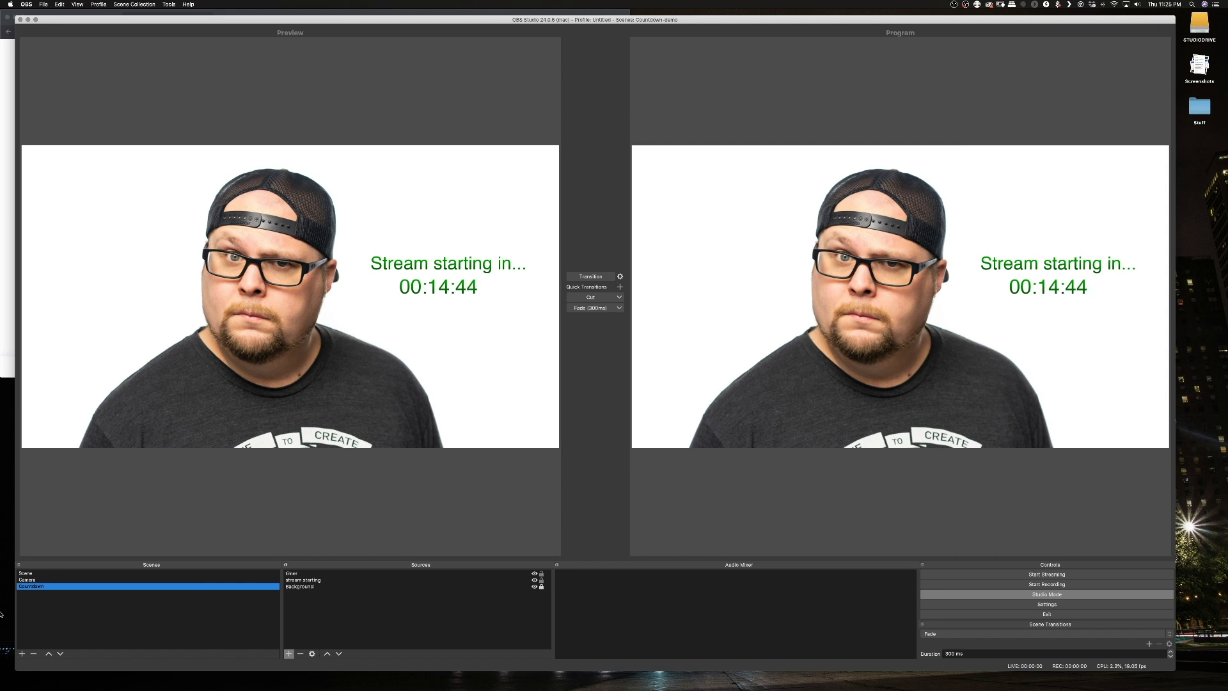
pyautogui.click(36, 581)
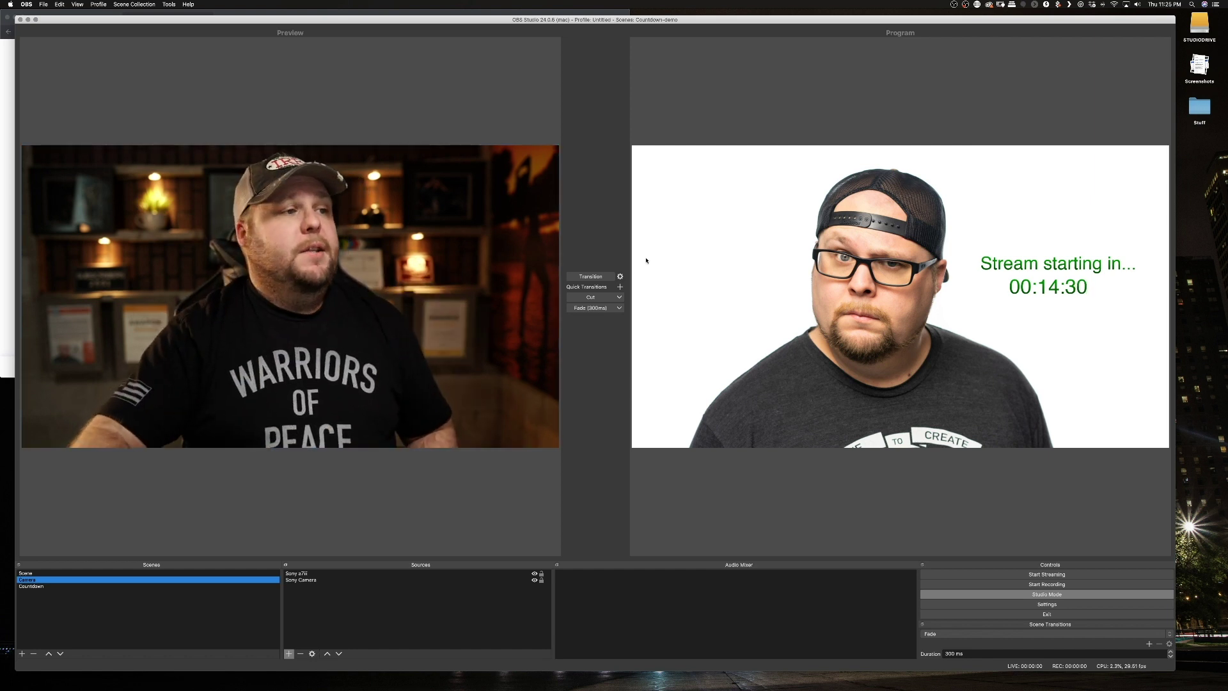
pyautogui.click(591, 276)
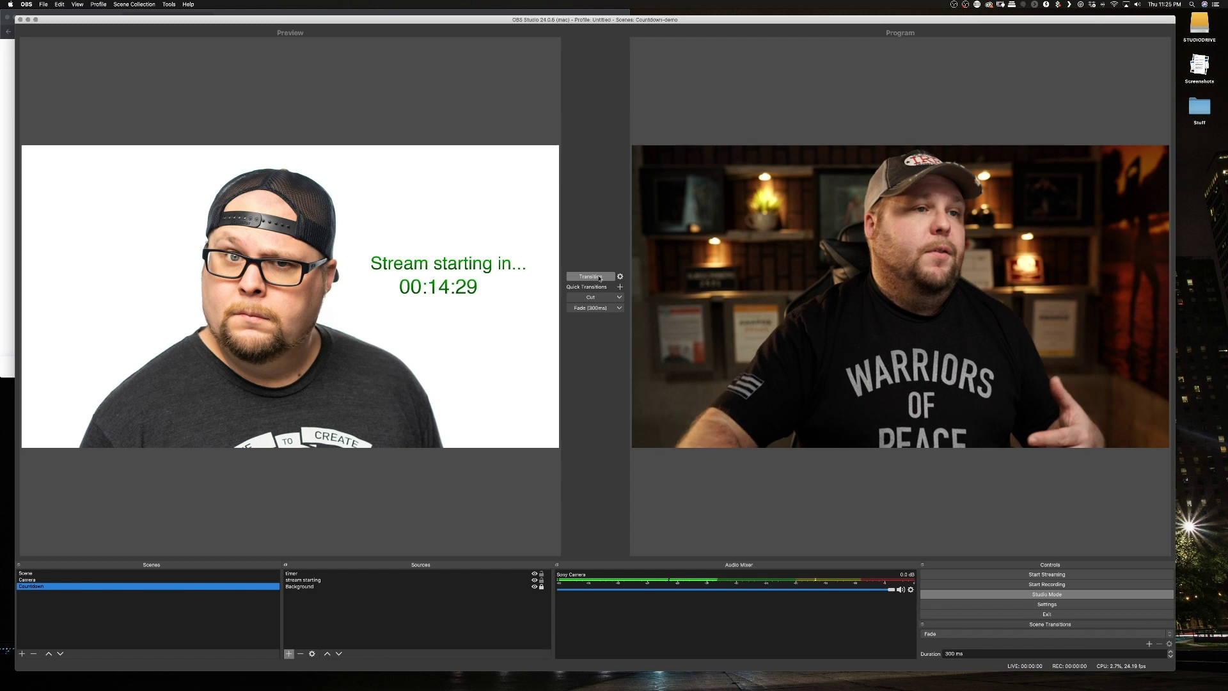
# Step: Transition the program output back and forth between Countdown and Camera to test the timer, ending on Countdown
pyautogui.click(599, 278)
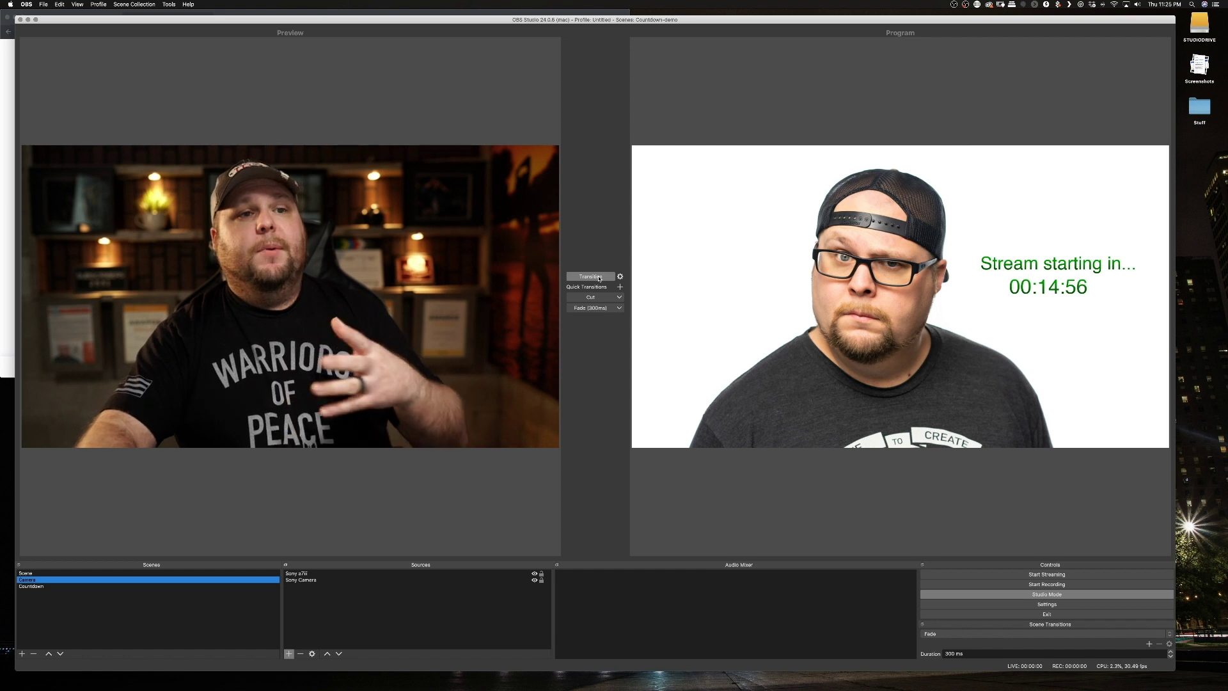
pyautogui.click(599, 278)
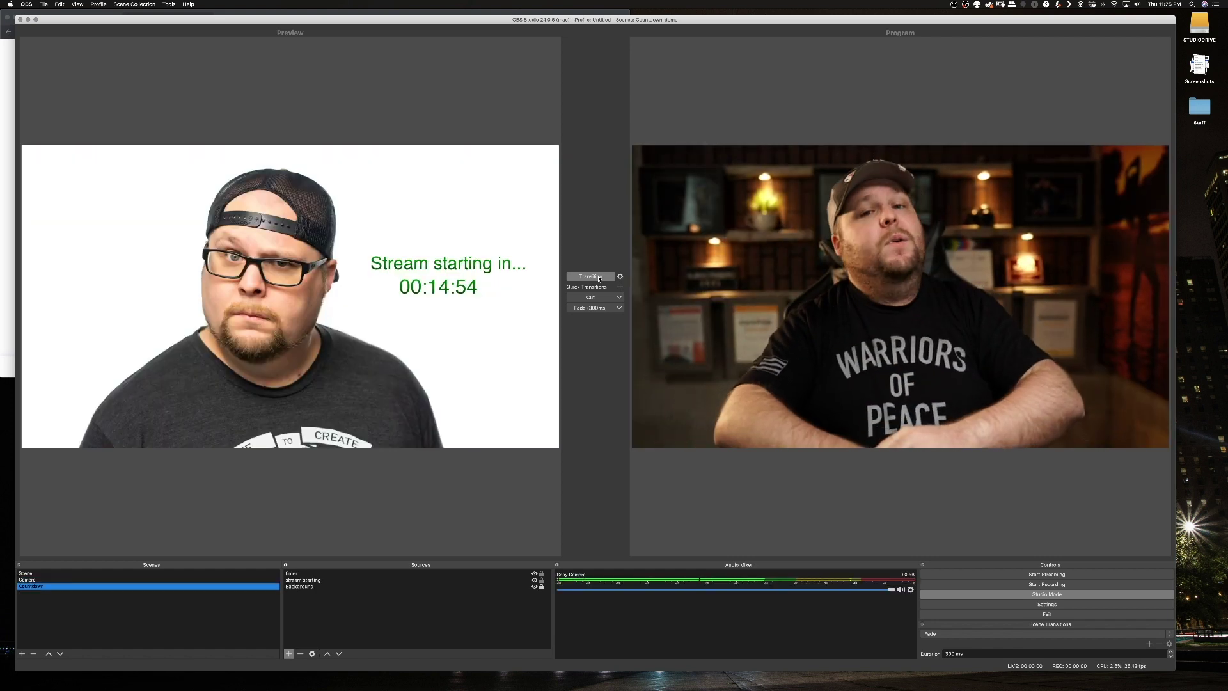
pyautogui.click(599, 278)
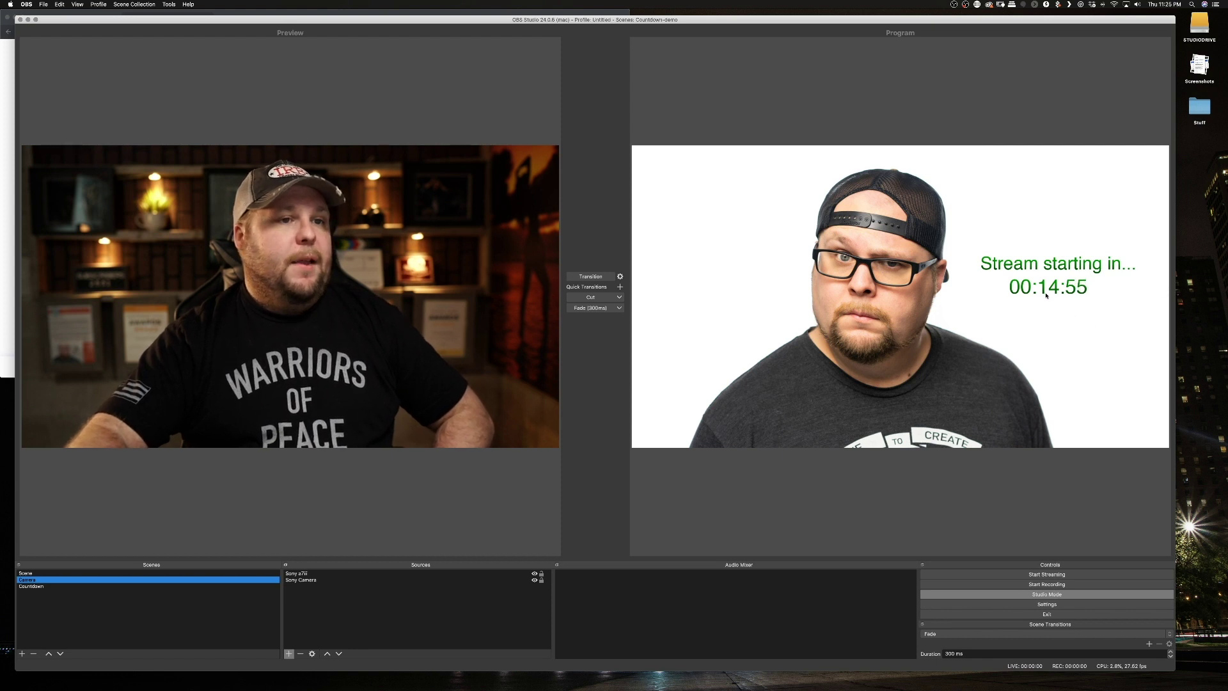
# Step: Turn off Studio Mode and switch to the Camera scene
pyautogui.click(1047, 595)
pyautogui.click(64, 584)
pyautogui.click(57, 581)
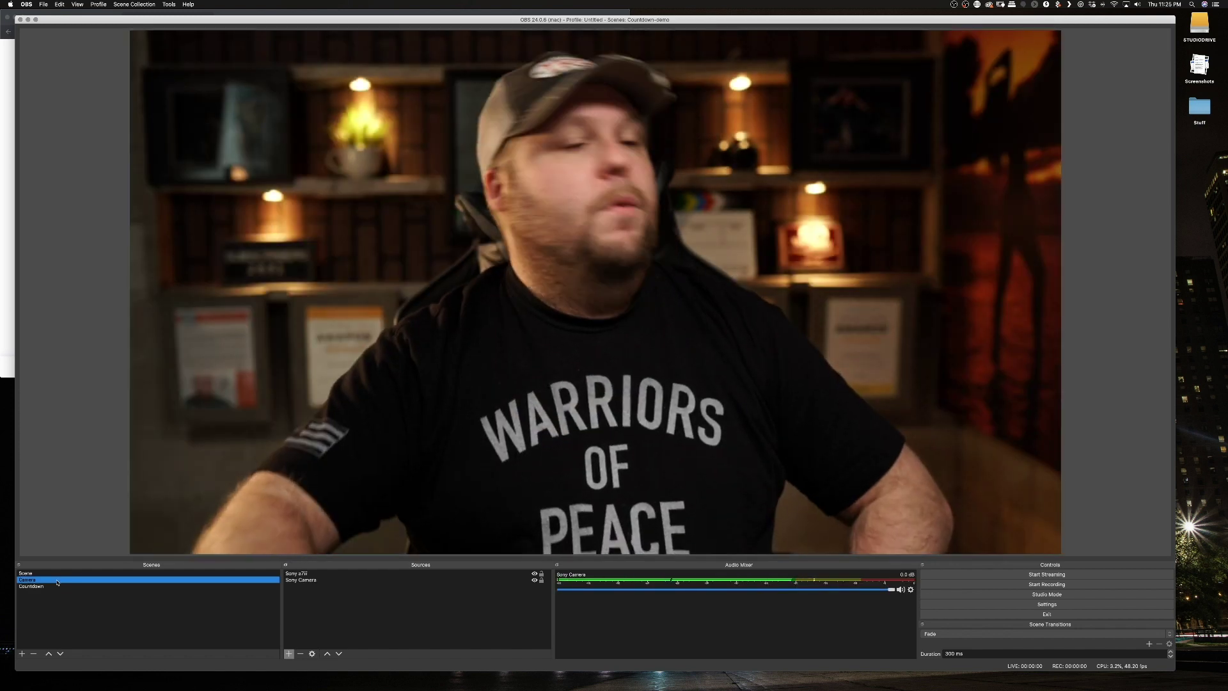